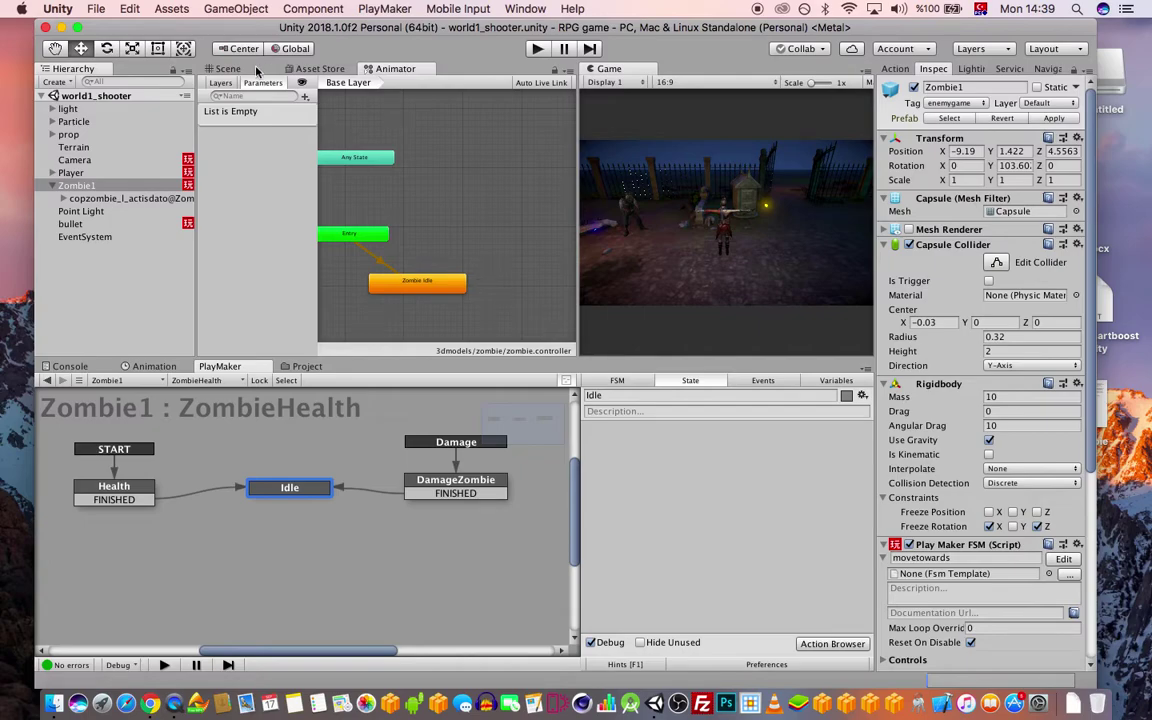
Select the DamageZombie state and switch to the Scene view showing the zombie
{"action": "left_click", "coordinate": [455, 499]}
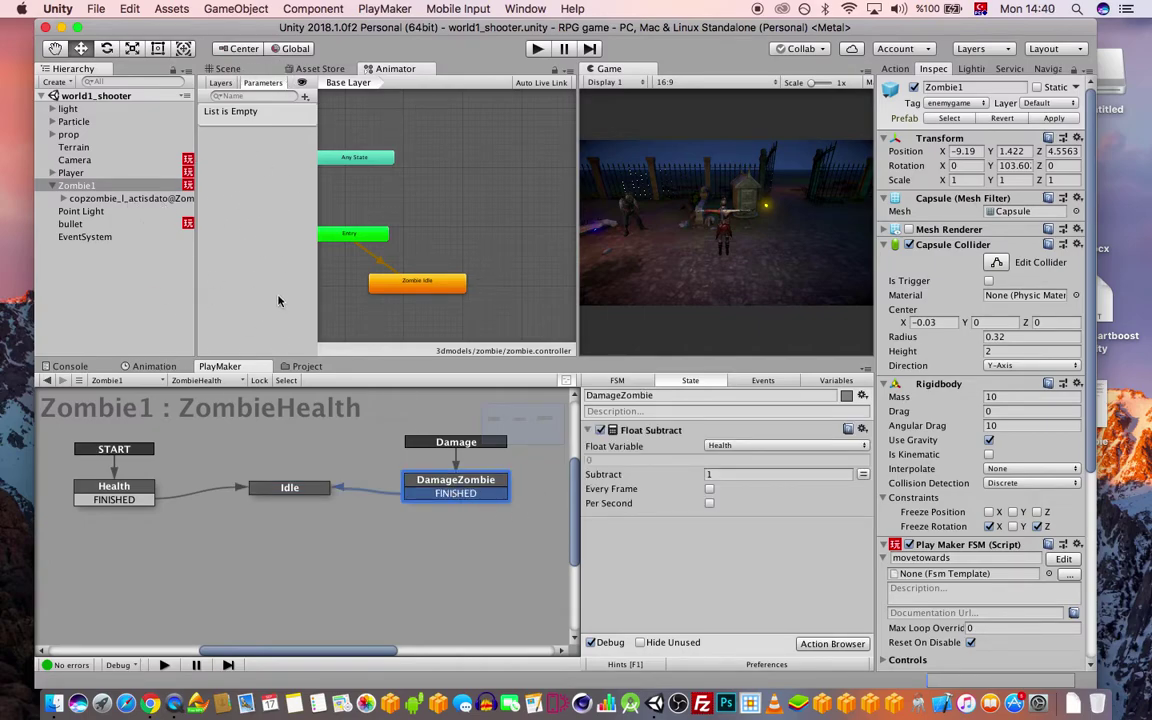
{"action": "left_click", "coordinate": [228, 68]}
Open the Zombie Reaction Hit model's import settings and preview its hit animation
{"action": "left_click", "coordinate": [308, 367]}
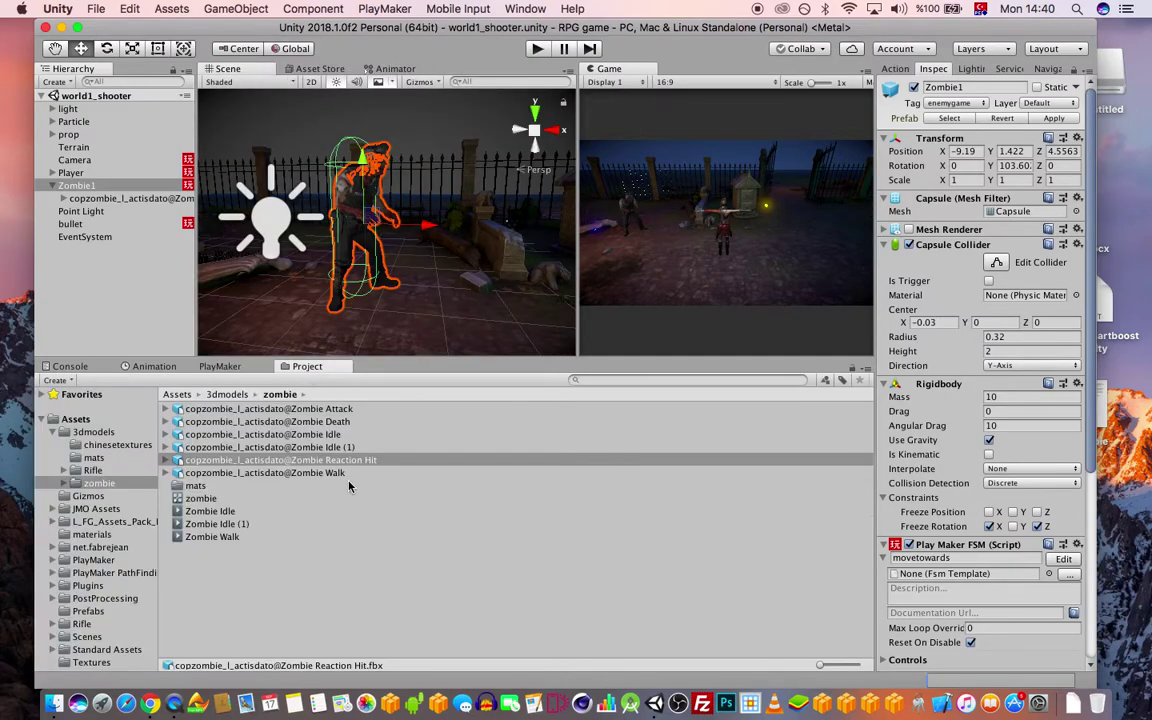
{"action": "left_click", "coordinate": [290, 460]}
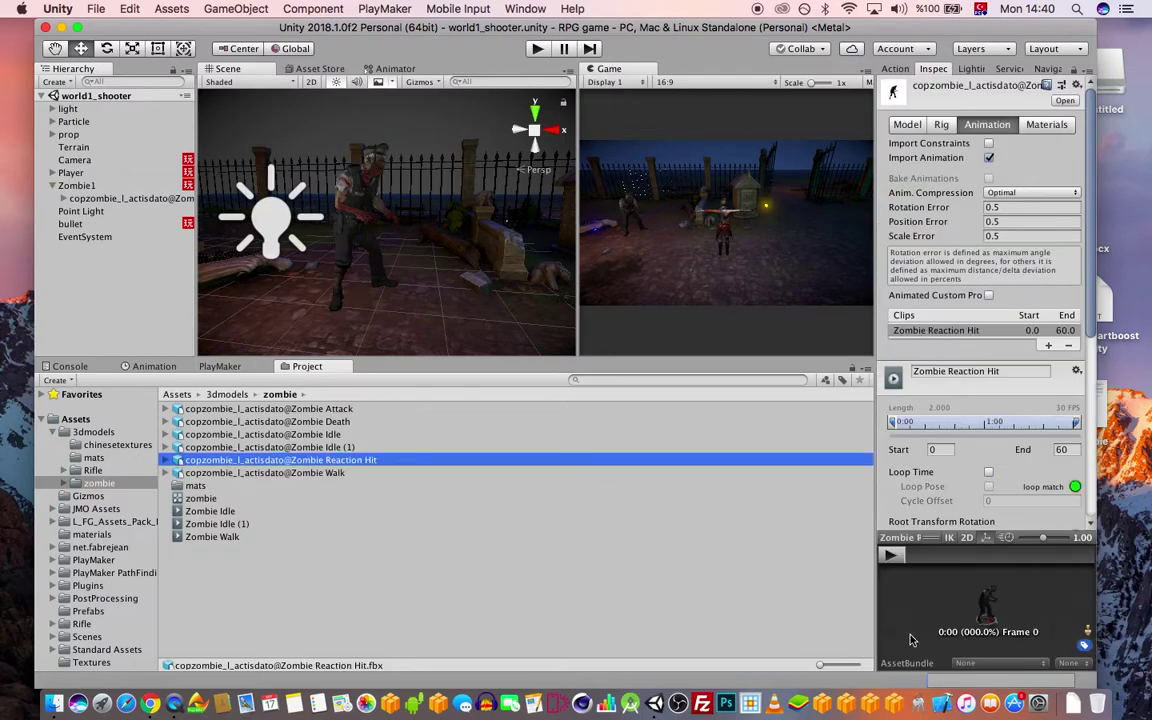
{"action": "left_click", "coordinate": [890, 555]}
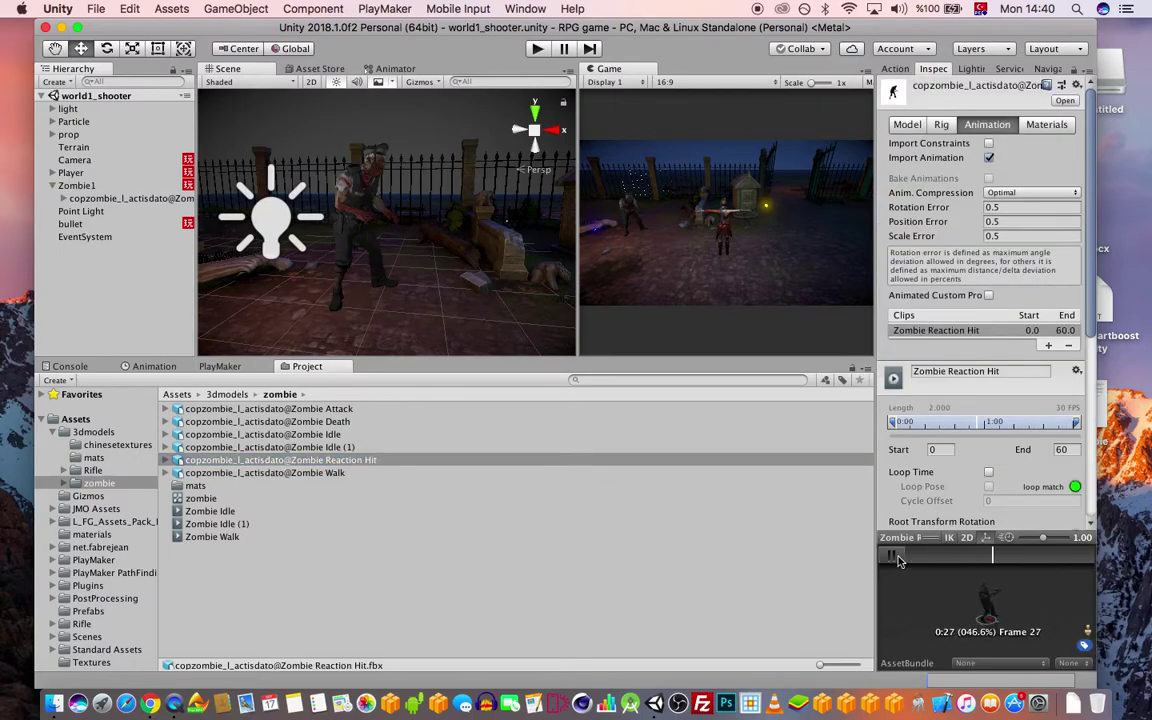
{"action": "scroll", "coordinate": [973, 597], "scroll_direction": "up", "scroll_amount": 5}
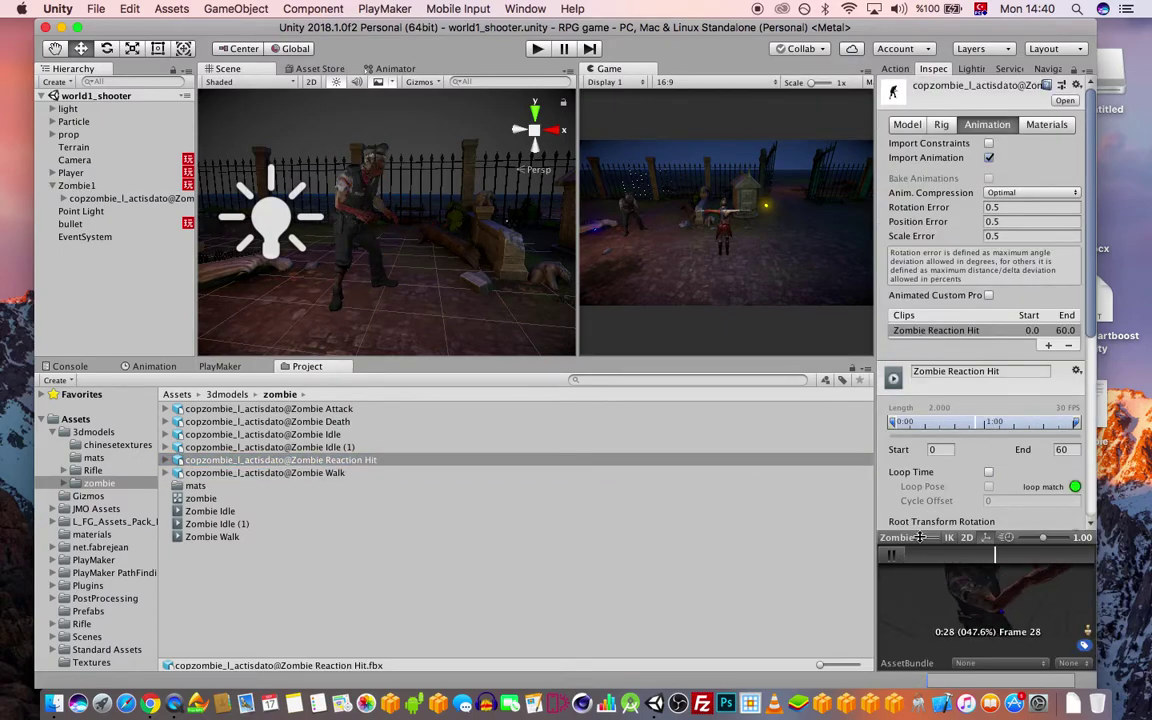
{"action": "left_click", "coordinate": [893, 556]}
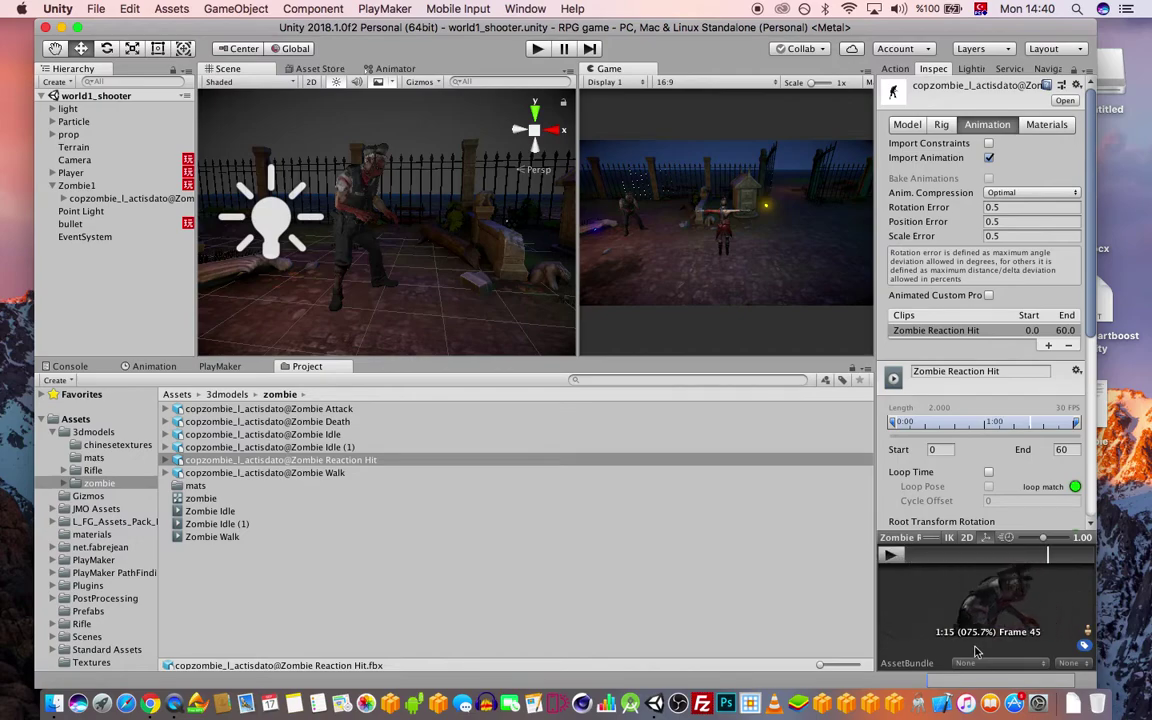
{"action": "mouse_move", "coordinate": [955, 557]}
{"action": "left_mouse_down"}
{"action": "mouse_move", "coordinate": [916, 558]}
{"action": "mouse_move", "coordinate": [936, 560]}
{"action": "left_mouse_up"}
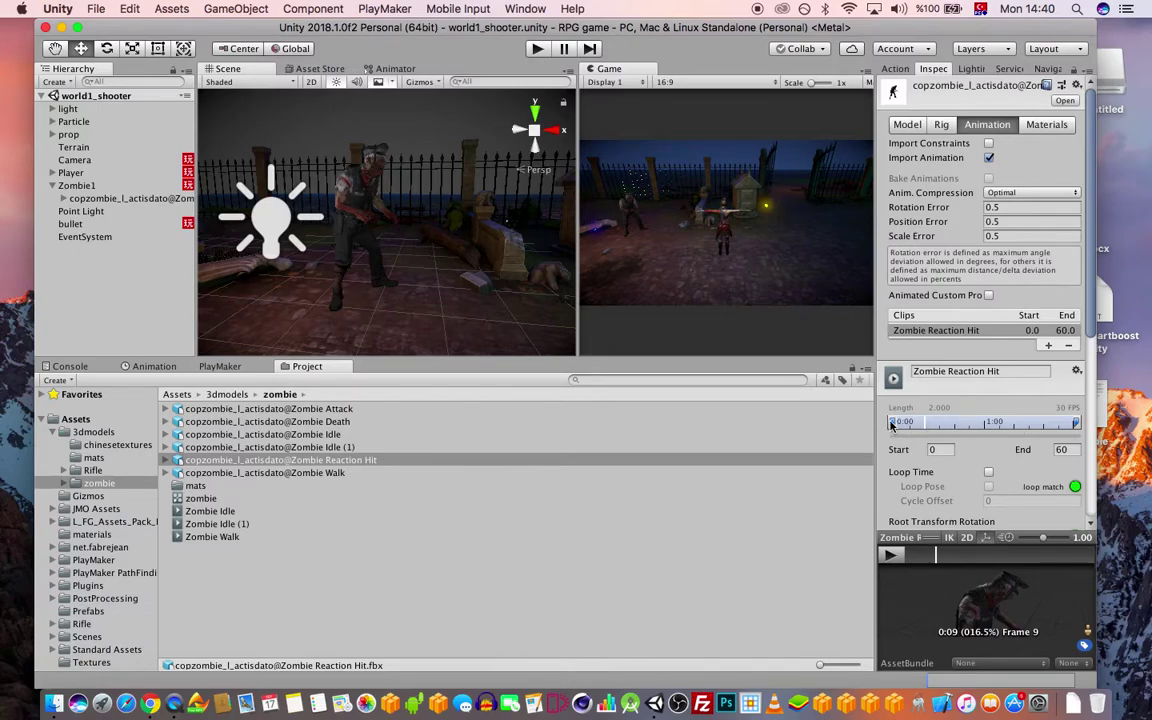
Move the Zombie Reaction Hit clip's Start to frame 8 and apply the change
{"action": "left_click_drag", "start_coordinate": [892, 424], "coordinate": [916, 430]}
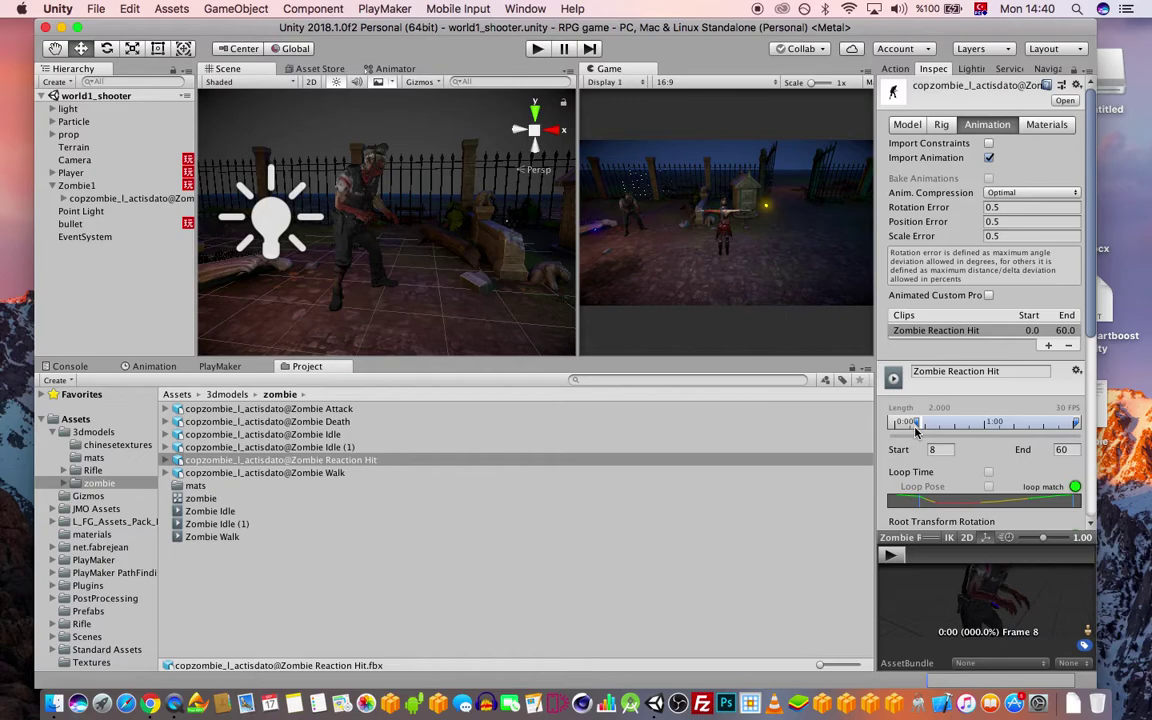
{"action": "left_click", "coordinate": [891, 556]}
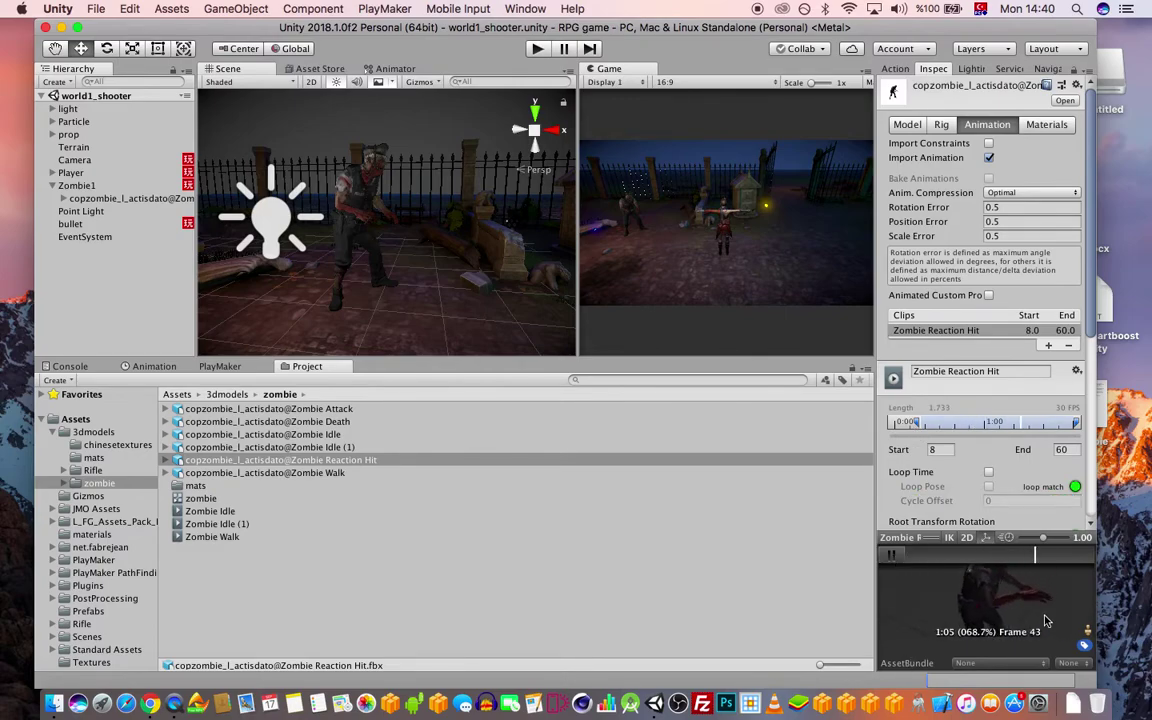
{"action": "left_click", "coordinate": [1043, 555]}
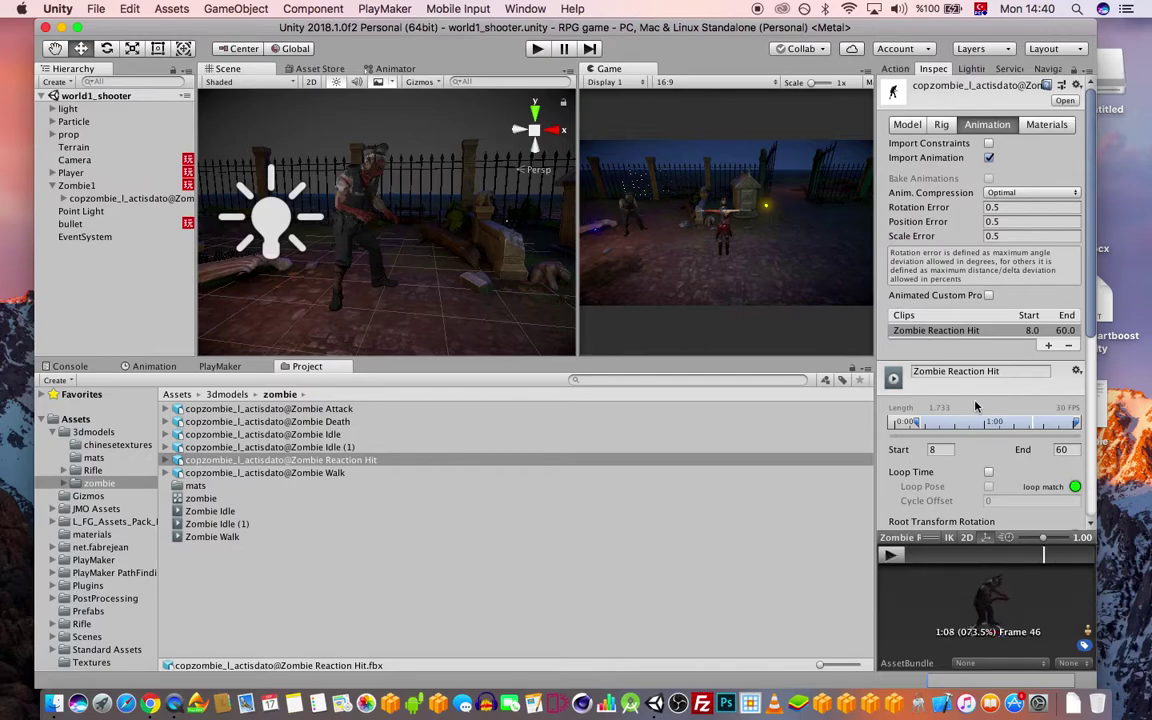
{"action": "left_click", "coordinate": [941, 124]}
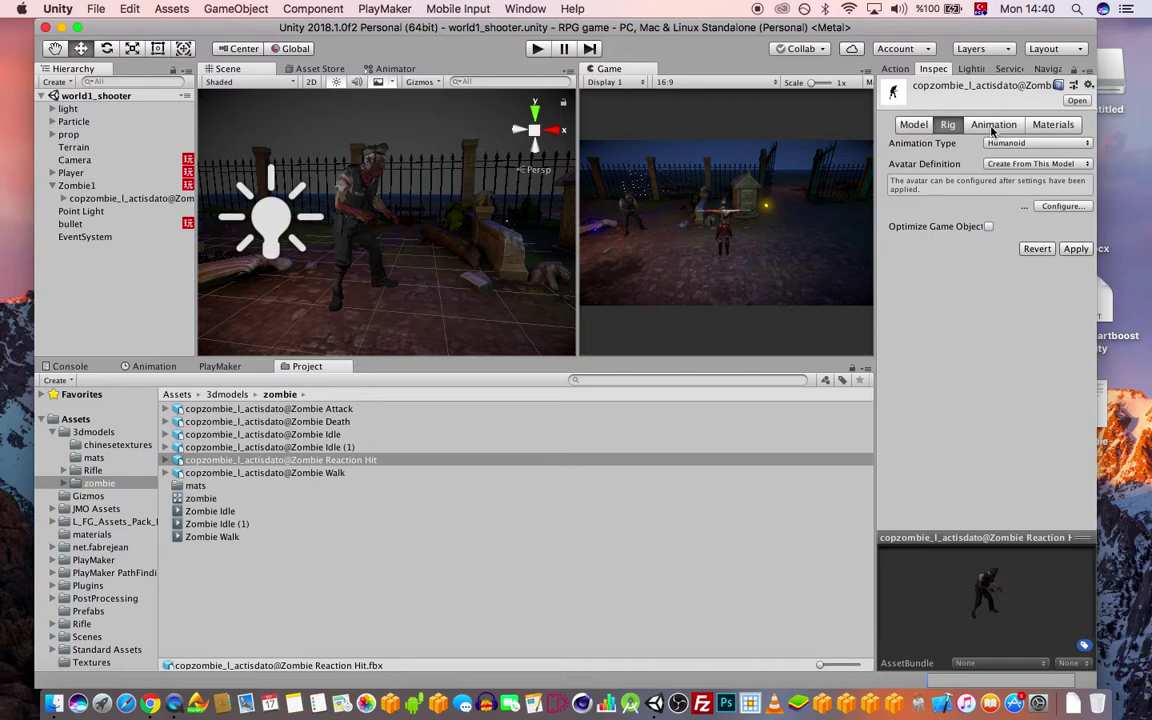
{"action": "left_click", "coordinate": [993, 124]}
{"action": "scroll", "coordinate": [1000, 350], "scroll_direction": "down", "scroll_amount": 10}
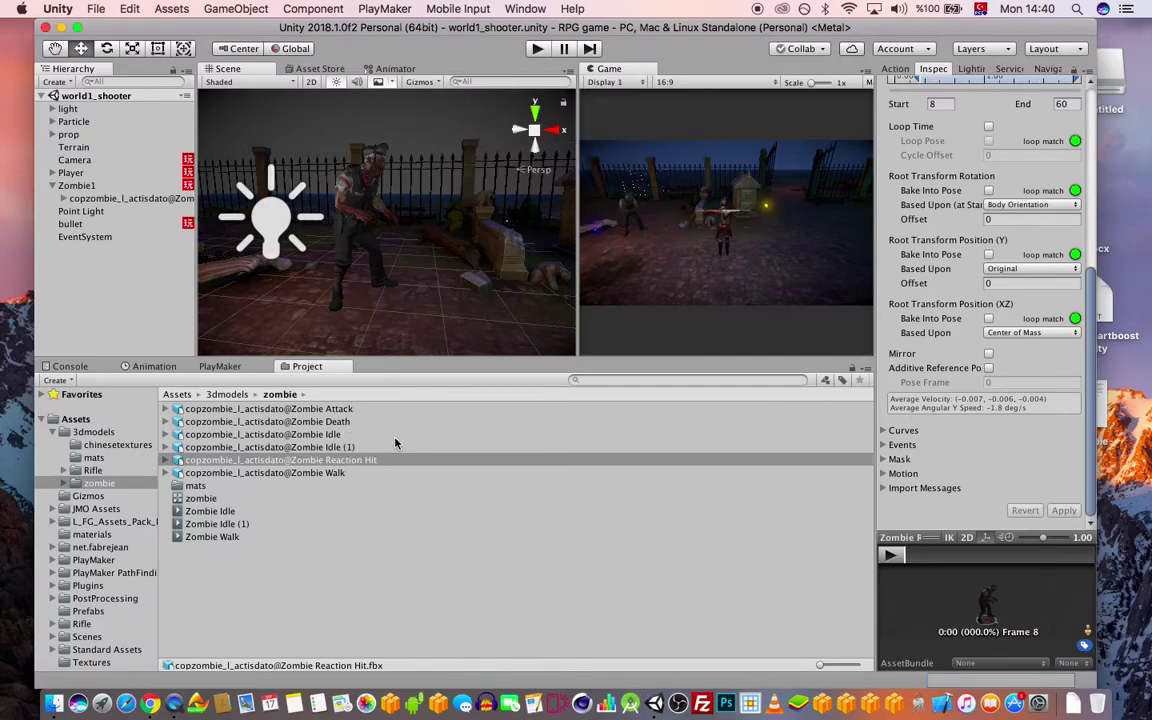
Duplicate the model's embedded Zombie Reaction Hit clip into a standalone Zombie Reaction Hit.anim
{"action": "left_click", "coordinate": [167, 461]}
{"action": "scroll", "coordinate": [242, 435], "scroll_direction": "down", "scroll_amount": 1}
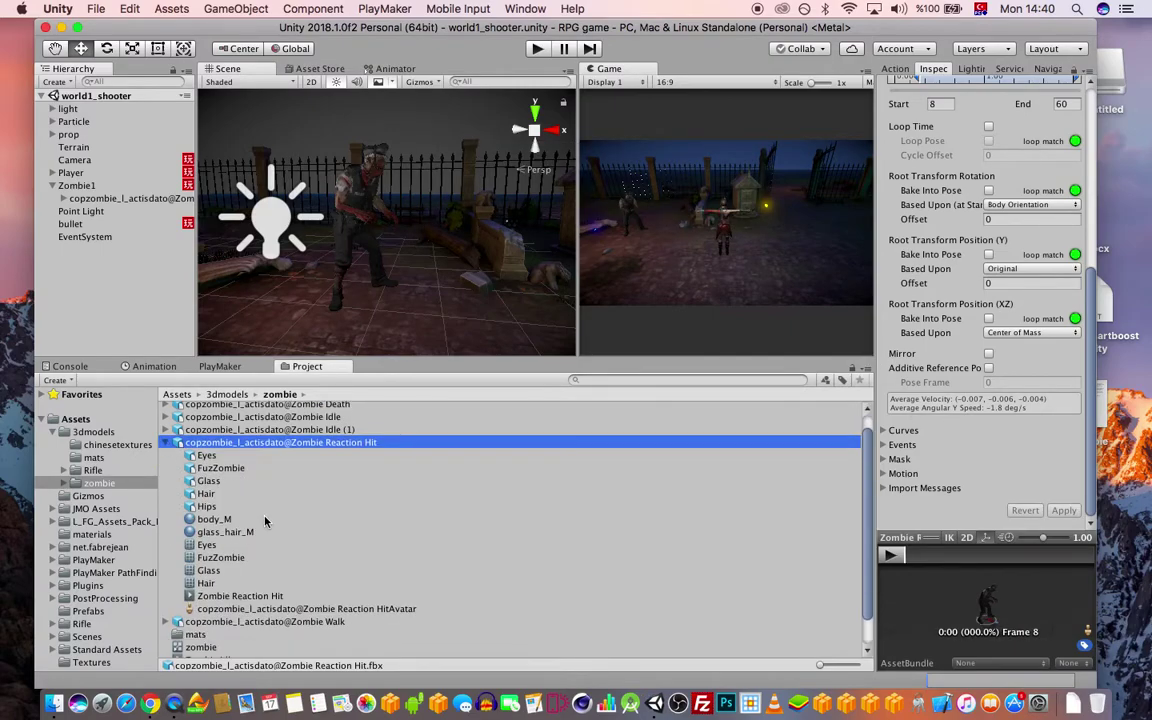
{"action": "left_click", "coordinate": [240, 596]}
{"action": "key", "text": "super+d"}
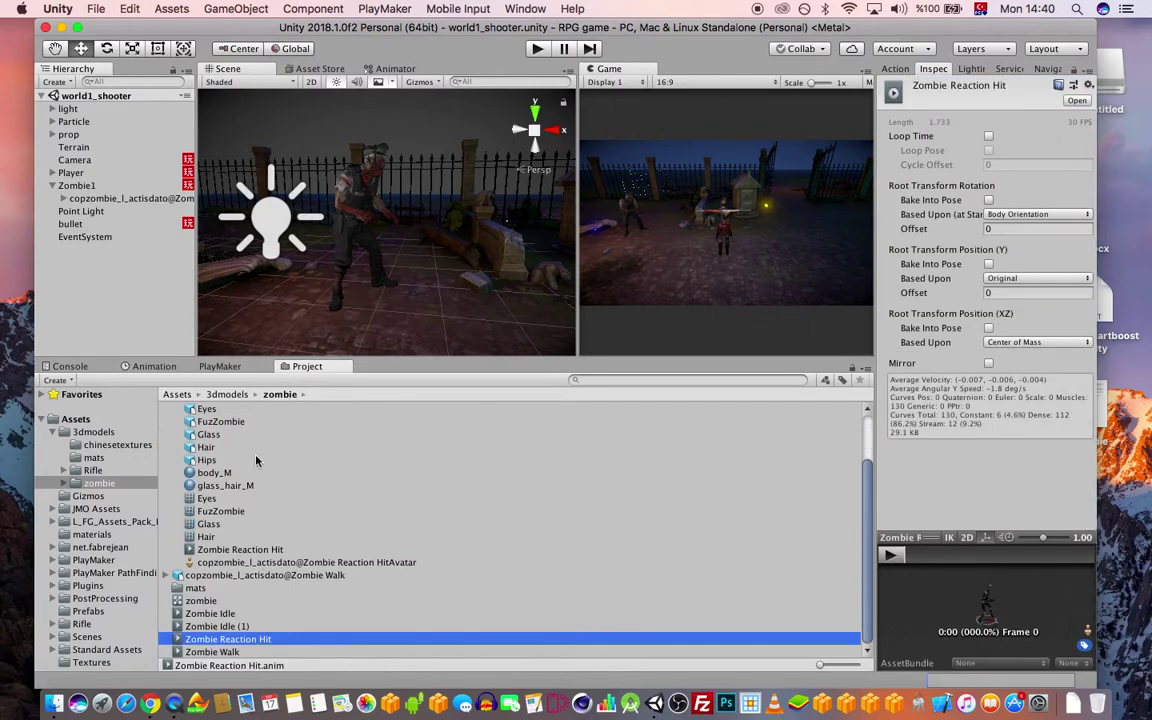
{"action": "scroll", "coordinate": [210, 449], "scroll_direction": "up", "scroll_amount": 3}
{"action": "left_click", "coordinate": [168, 460]}
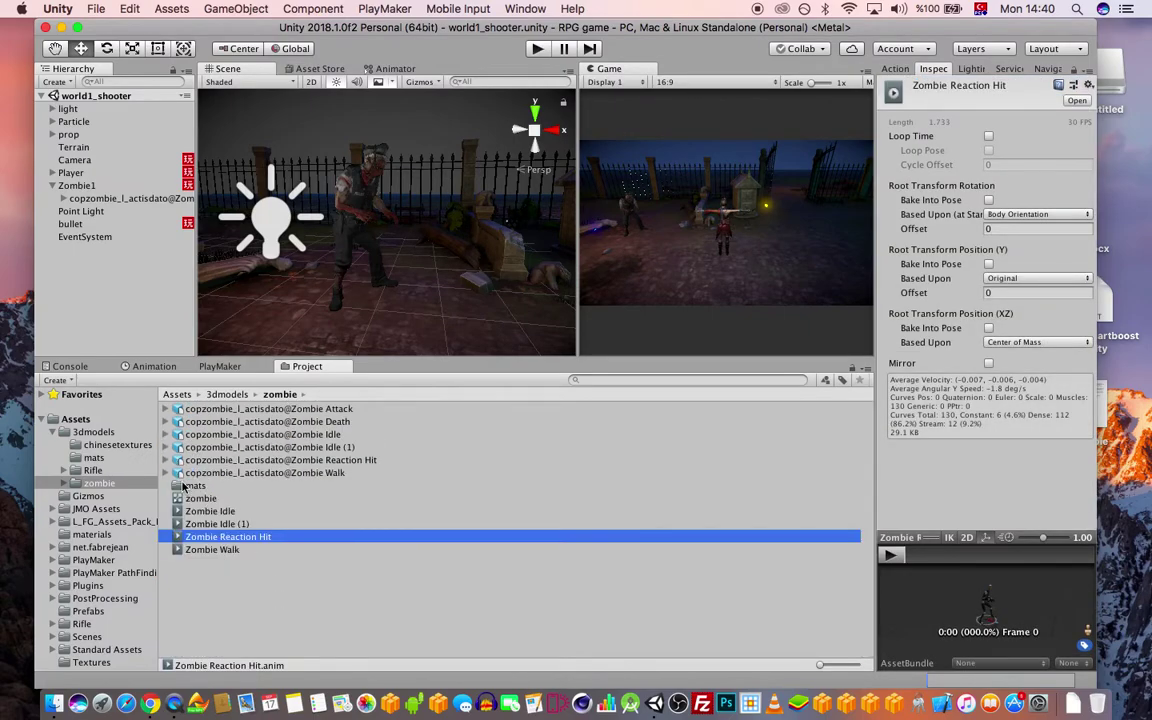
Create an empty animator state named reaction that plays the Zombie Reaction Hit motion
{"action": "left_click", "coordinate": [395, 69]}
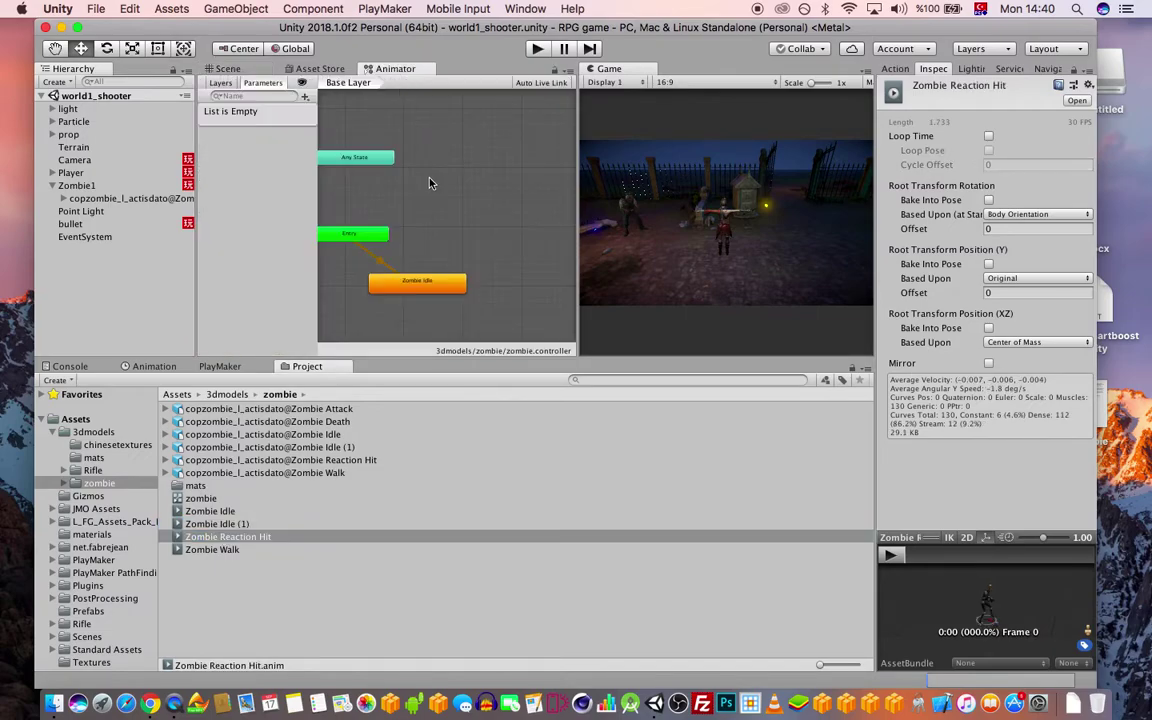
{"action": "right_click", "coordinate": [478, 238]}
{"action": "mouse_move", "coordinate": [560, 245]}
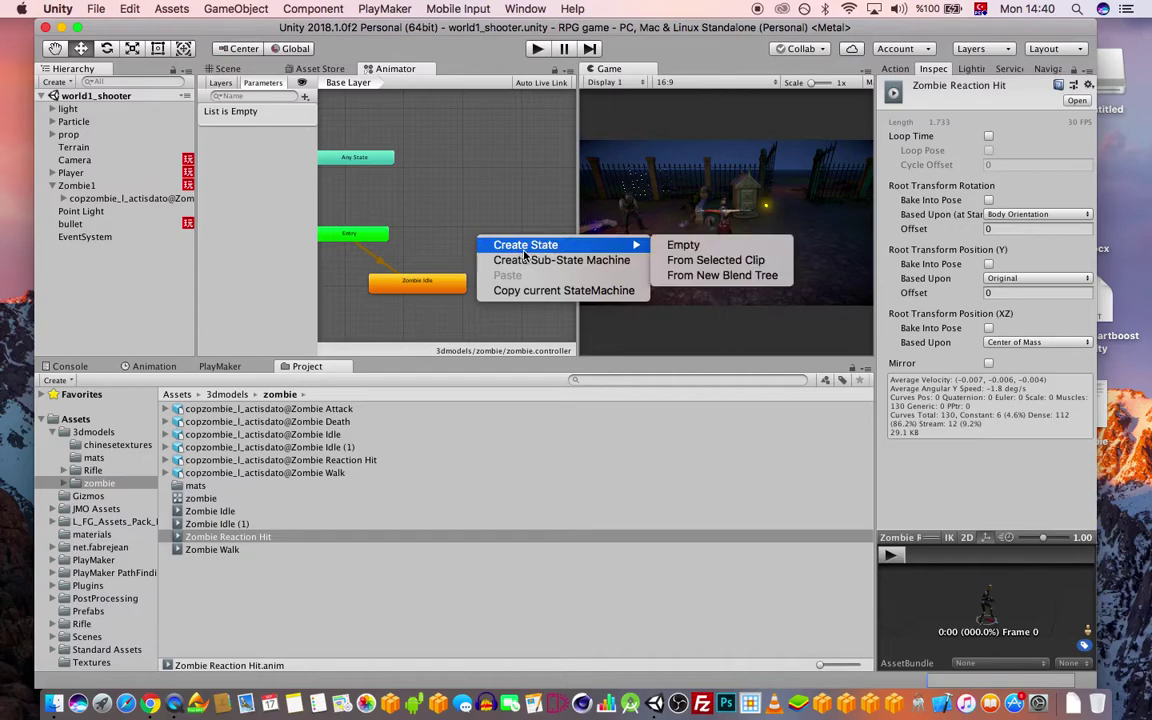
{"action": "left_click", "coordinate": [714, 246]}
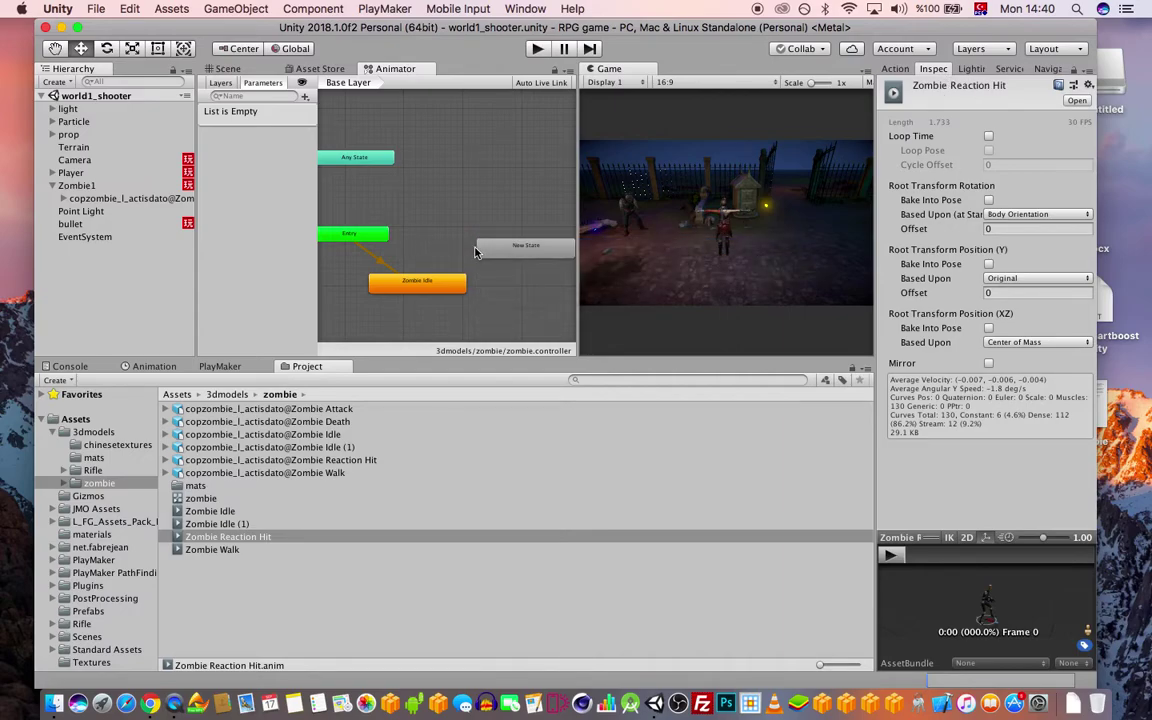
{"action": "type", "text": "reaction"}
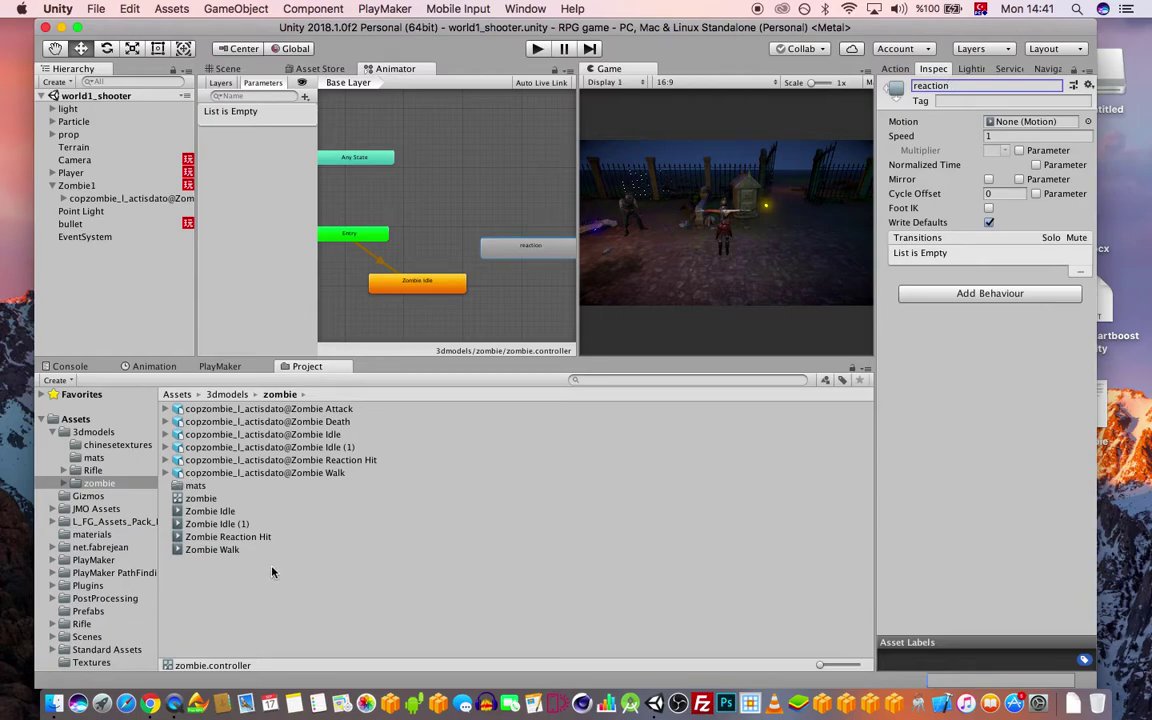
{"action": "left_click_drag", "start_coordinate": [255, 540], "coordinate": [1032, 121]}
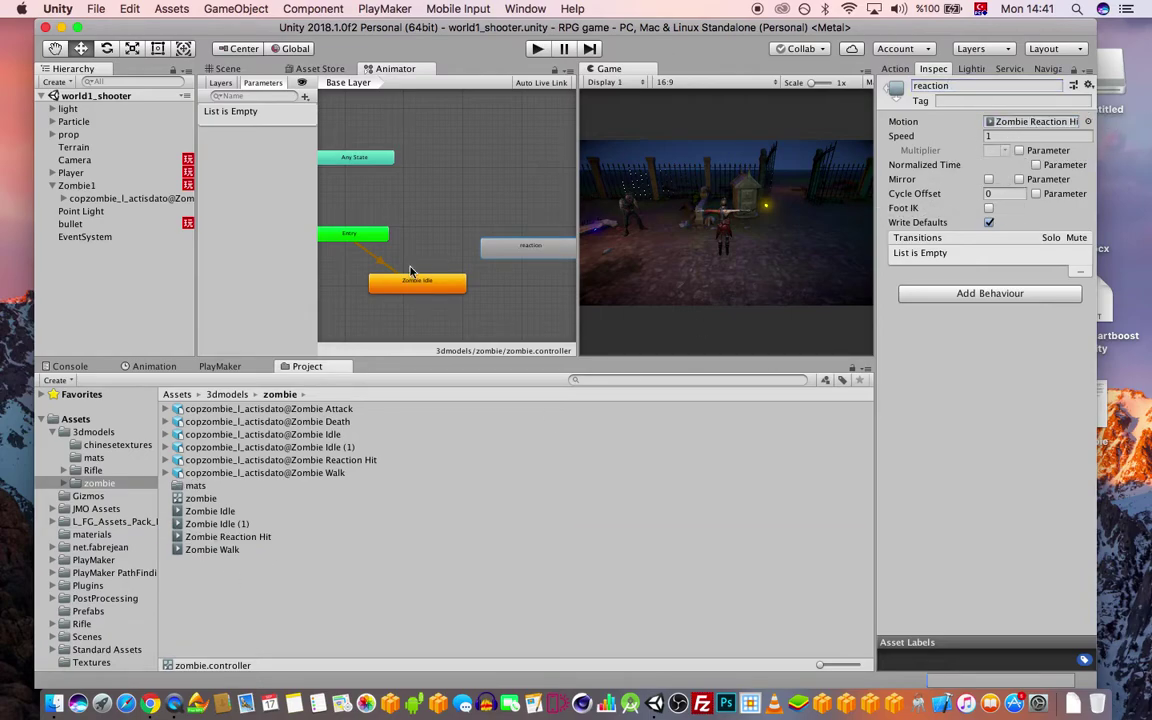
Add a Bool animator parameter named reaction
{"action": "left_click", "coordinate": [303, 97]}
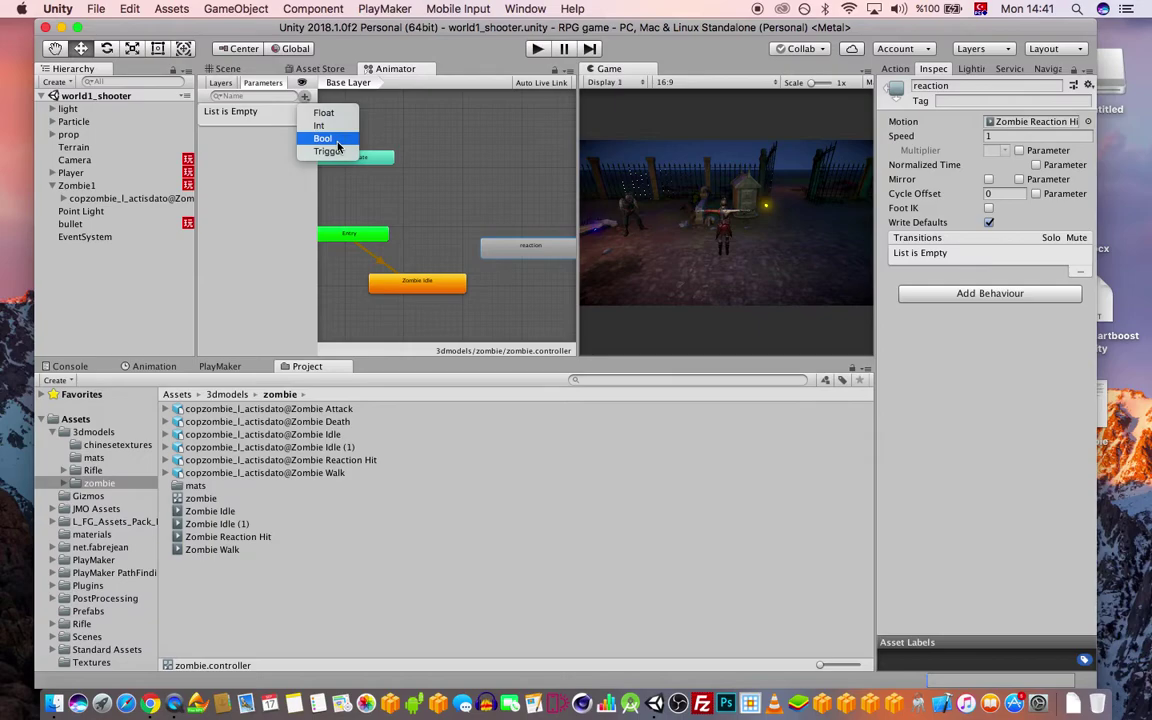
{"action": "left_click", "coordinate": [318, 136]}
{"action": "type", "text": "reac"}
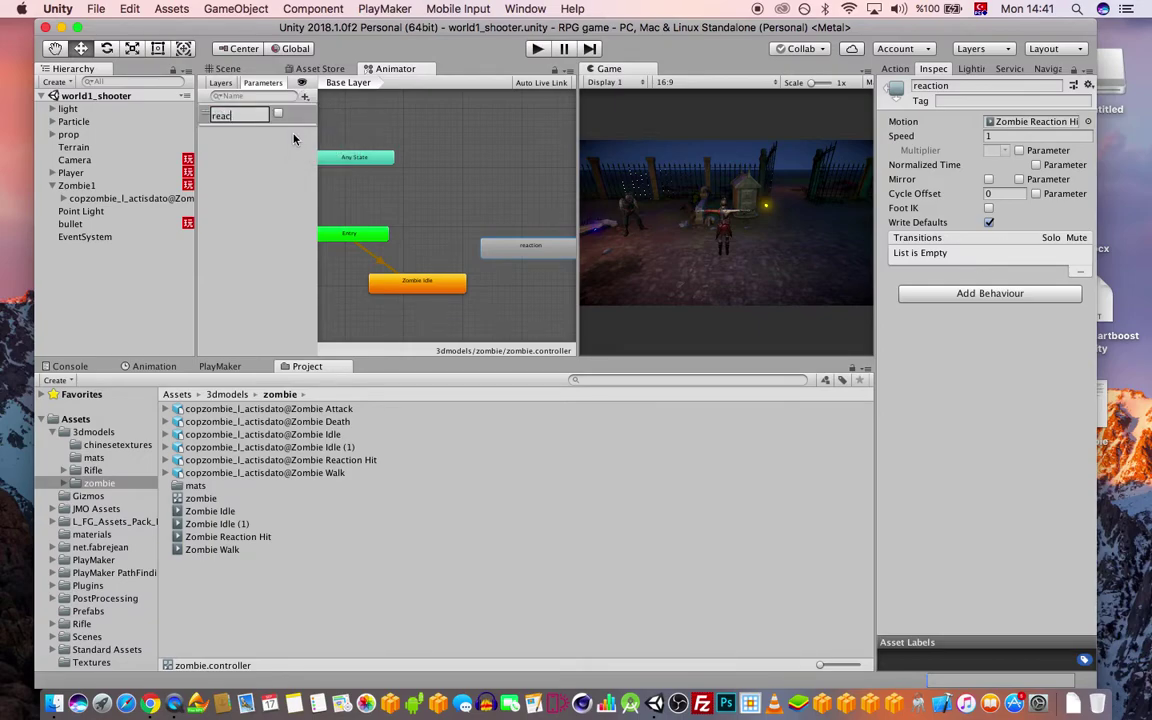
{"action": "type", "text": "tion"}
{"action": "key", "text": "Return"}
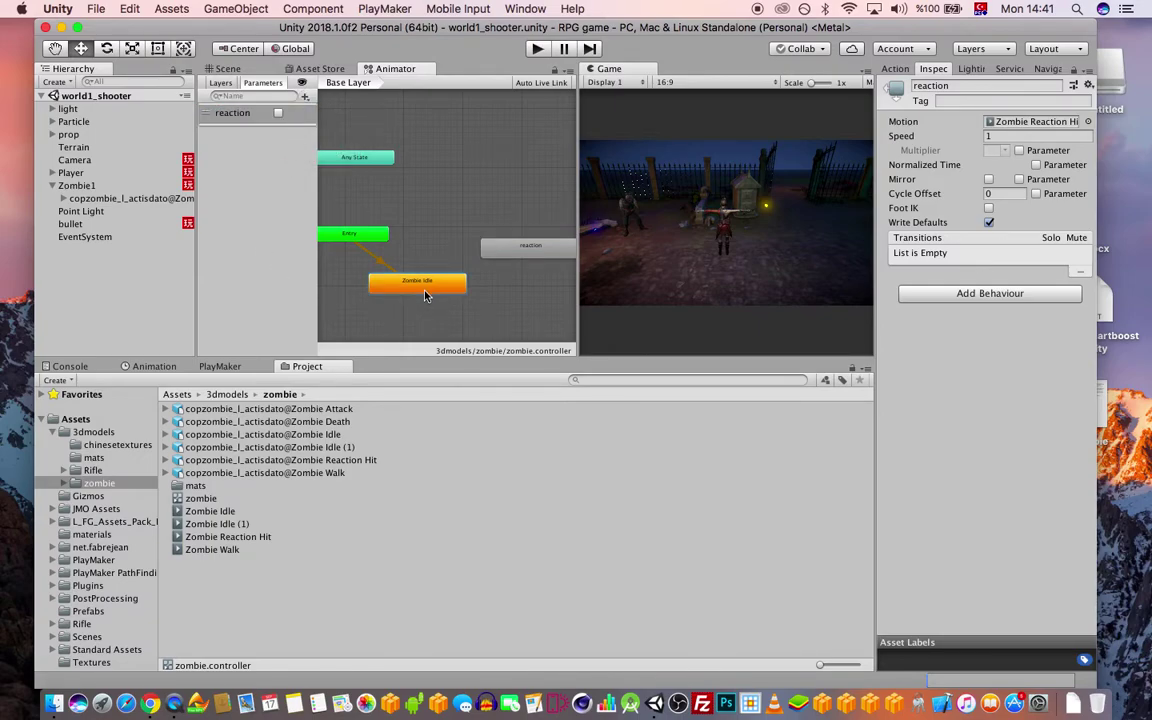
{"action": "left_click_drag", "start_coordinate": [428, 288], "coordinate": [442, 305]}
Create transitions from Zombie Idle to reaction and from reaction back to Zombie Idle
{"action": "right_click", "coordinate": [441, 299]}
{"action": "left_click", "coordinate": [477, 305]}
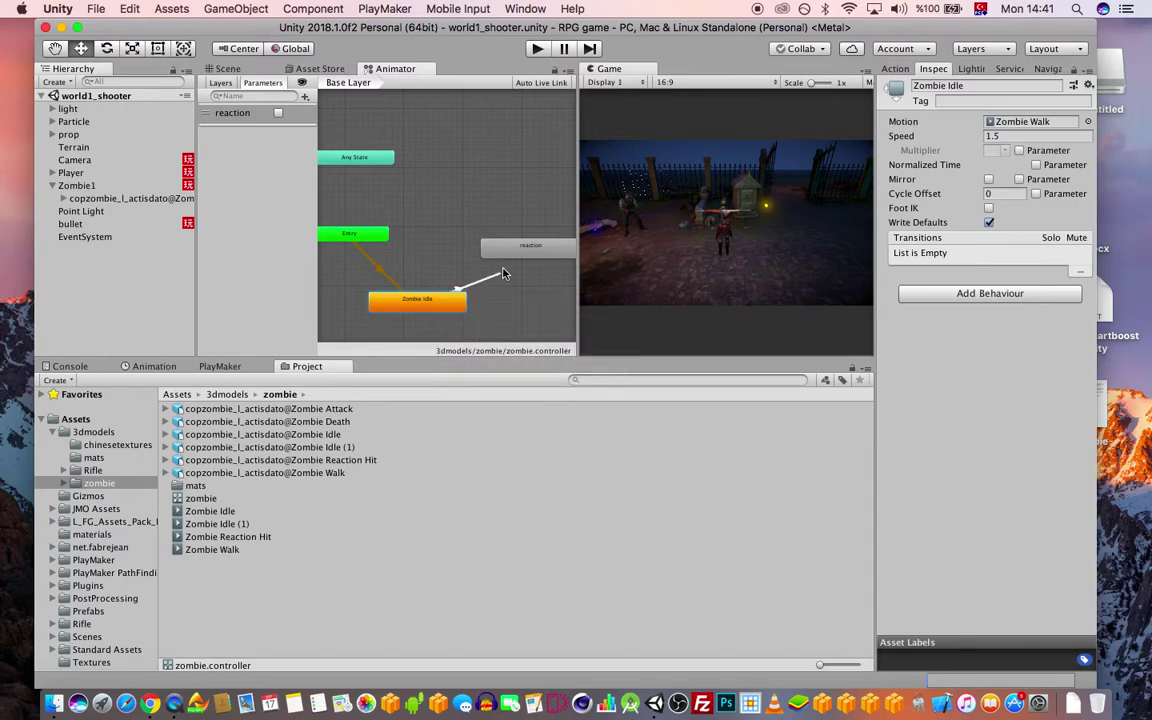
{"action": "left_click", "coordinate": [509, 250]}
{"action": "left_click", "coordinate": [500, 247]}
{"action": "right_click", "coordinate": [558, 258]}
{"action": "left_click", "coordinate": [606, 258]}
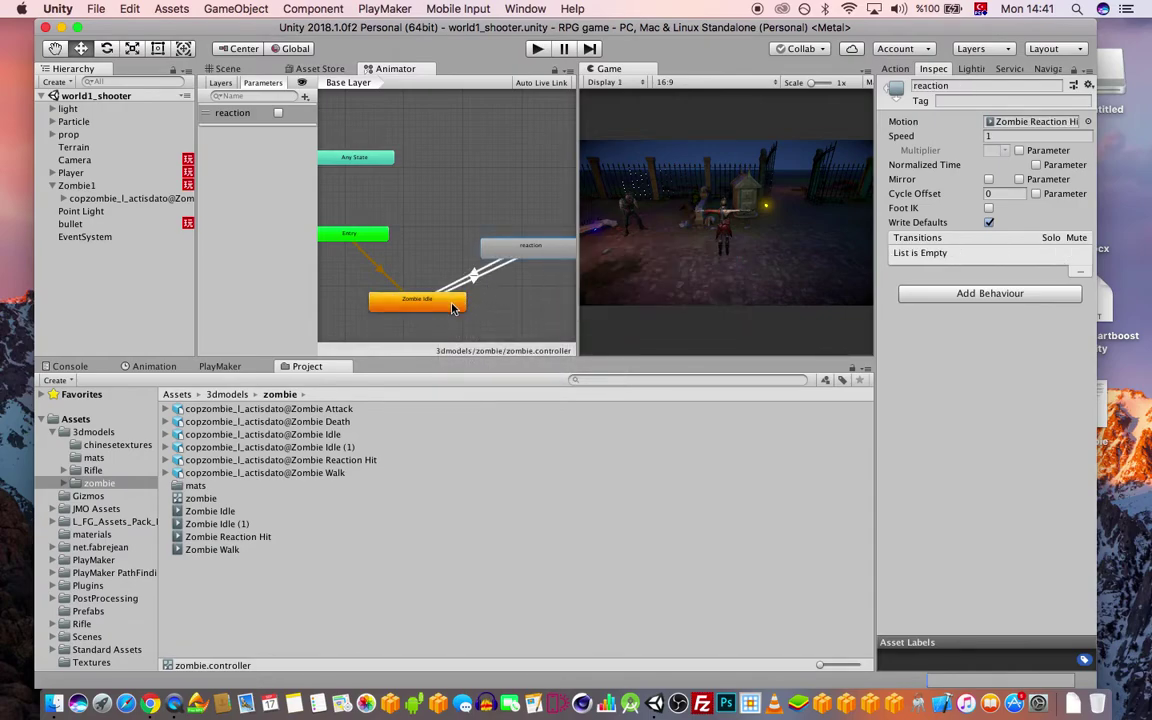
{"action": "left_click", "coordinate": [417, 298]}
Make the Zombie Idle to reaction transition fire without exit time when reaction is true
{"action": "left_click", "coordinate": [488, 266]}
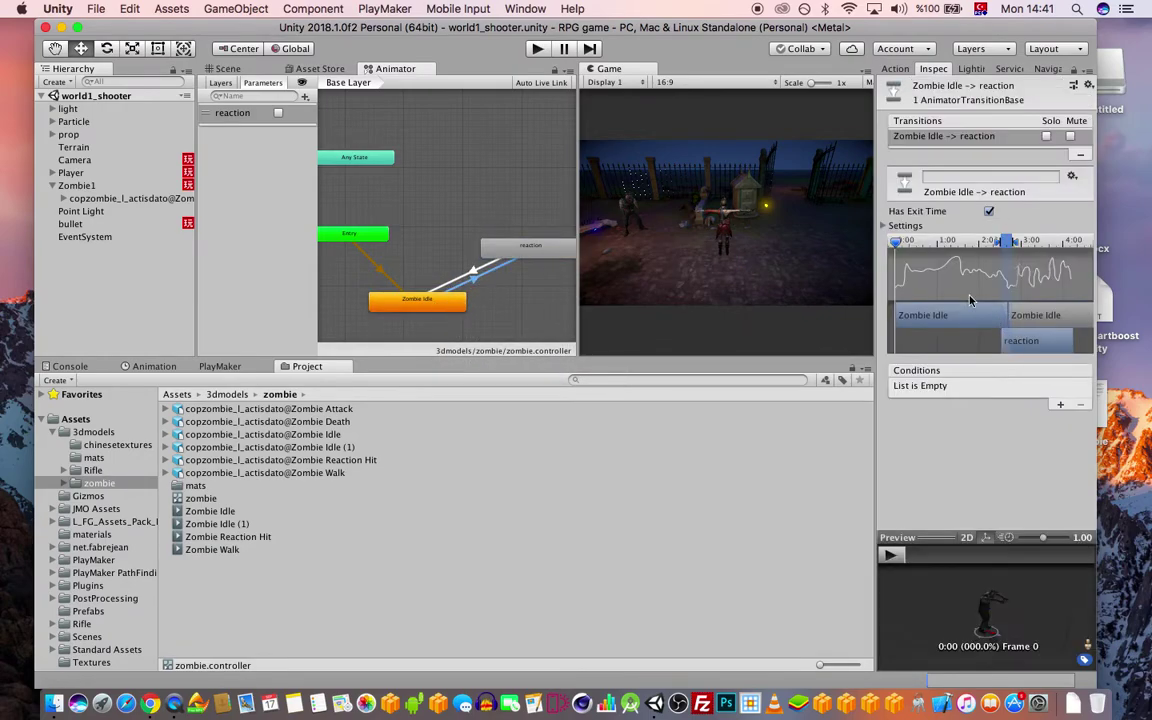
{"action": "left_click", "coordinate": [988, 212]}
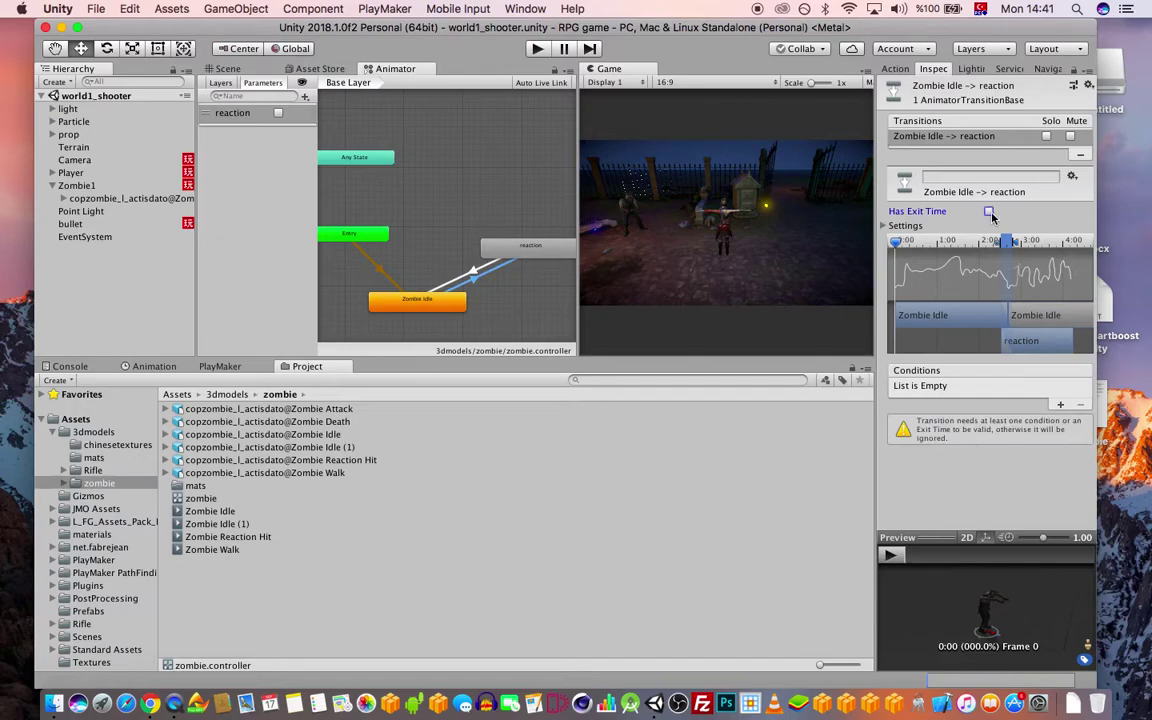
{"action": "left_click", "coordinate": [1061, 405]}
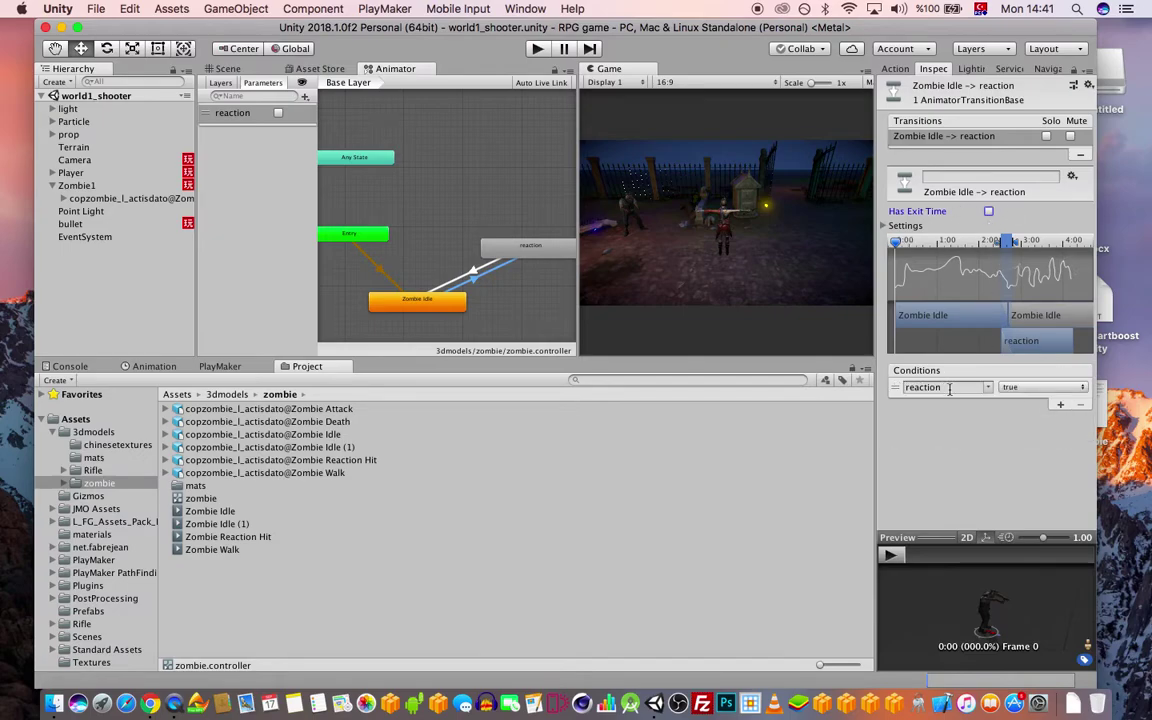
Make the reaction to Zombie Idle transition fire immediately when reaction is false
{"action": "left_click", "coordinate": [474, 276]}
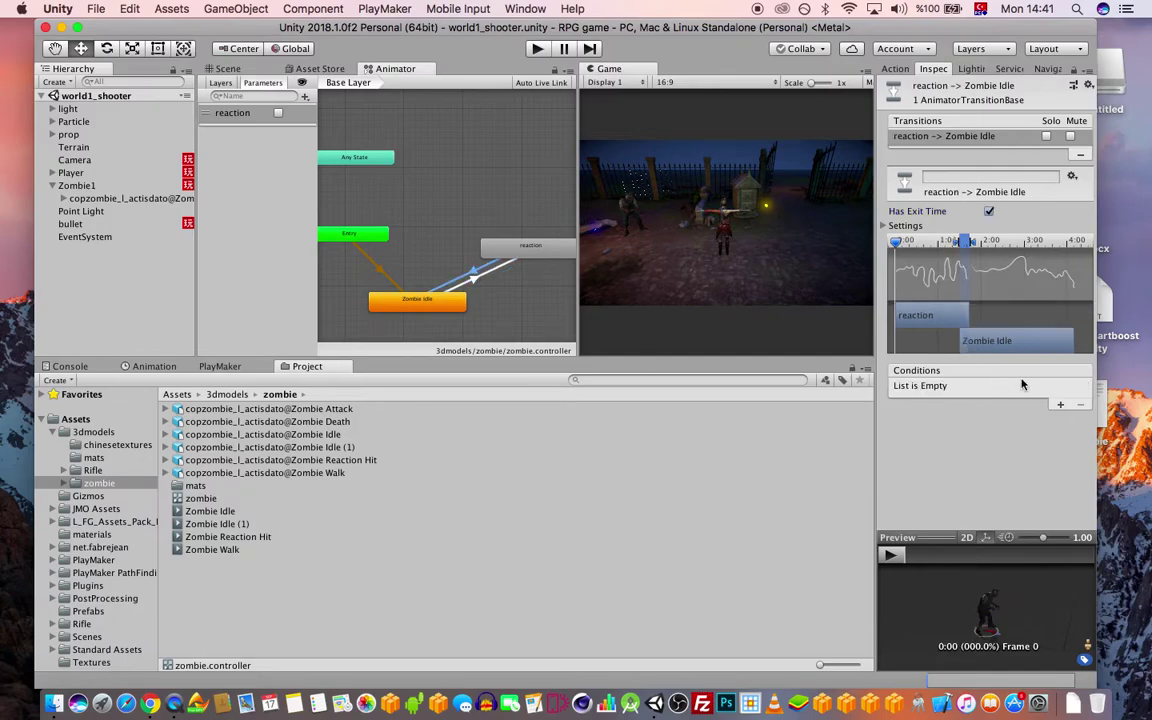
{"action": "left_click", "coordinate": [991, 212]}
{"action": "left_click", "coordinate": [1060, 404]}
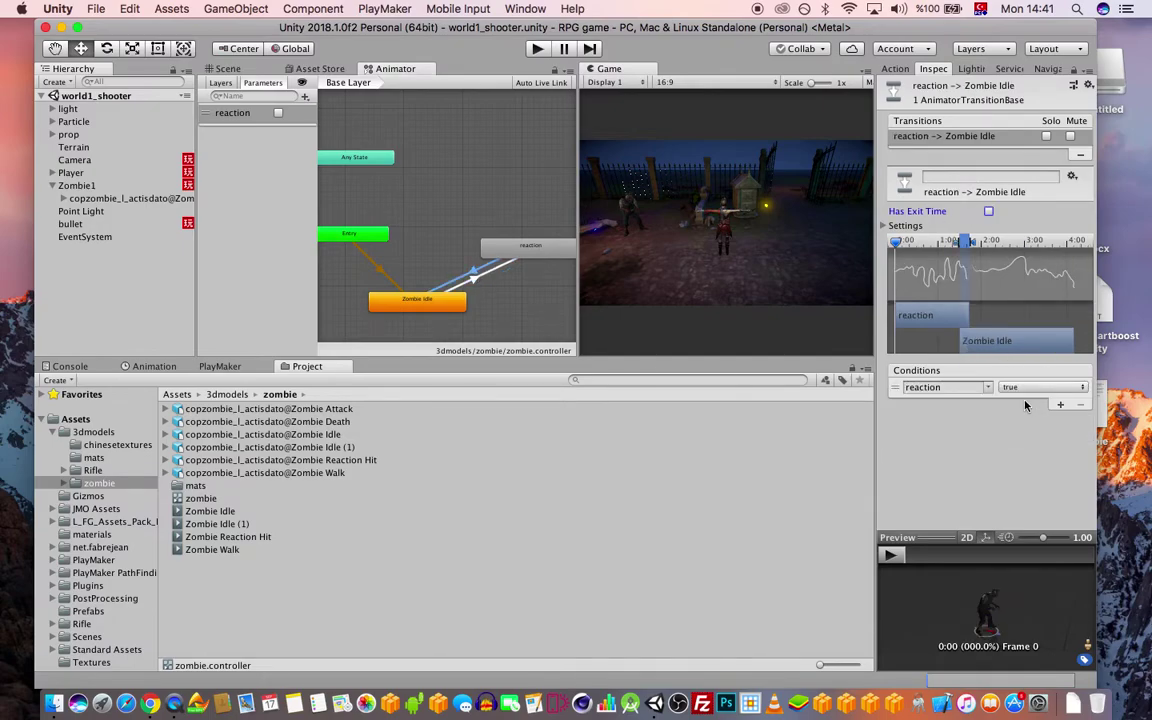
{"action": "left_click", "coordinate": [998, 388]}
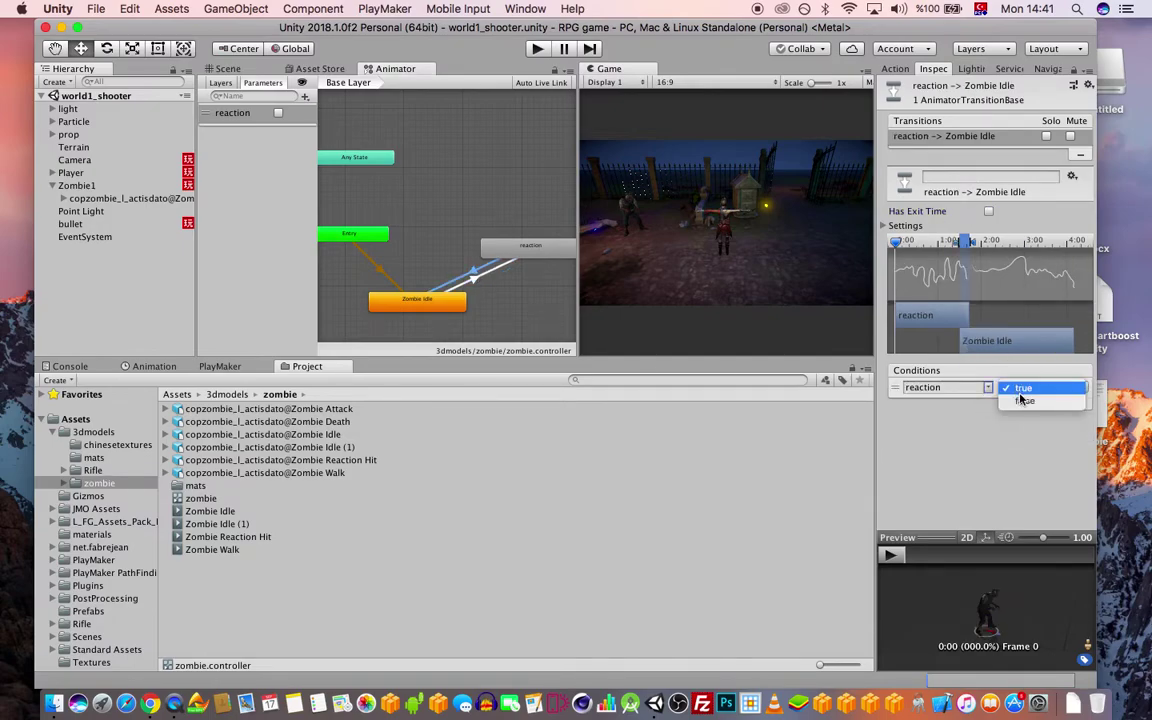
{"action": "key", "text": "Return"}
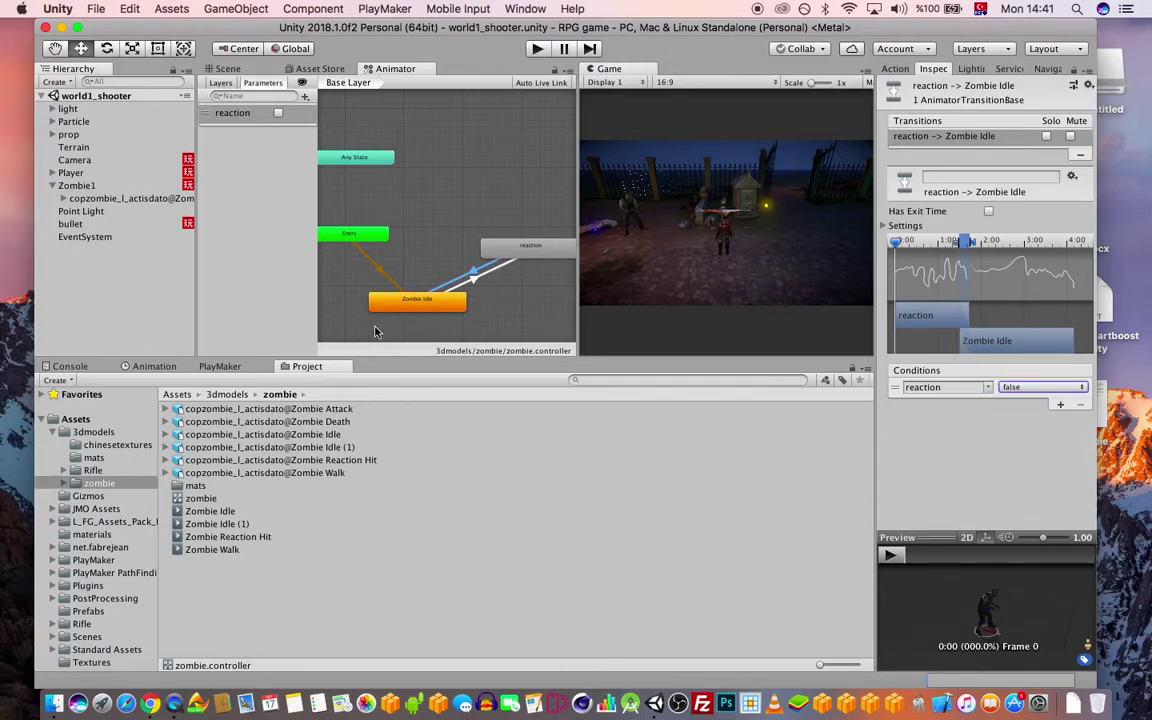
{"action": "left_click", "coordinate": [222, 367]}
Add a Set Animator Trigger action to Zombie1's DamageZombie state
{"action": "left_click", "coordinate": [76, 185]}
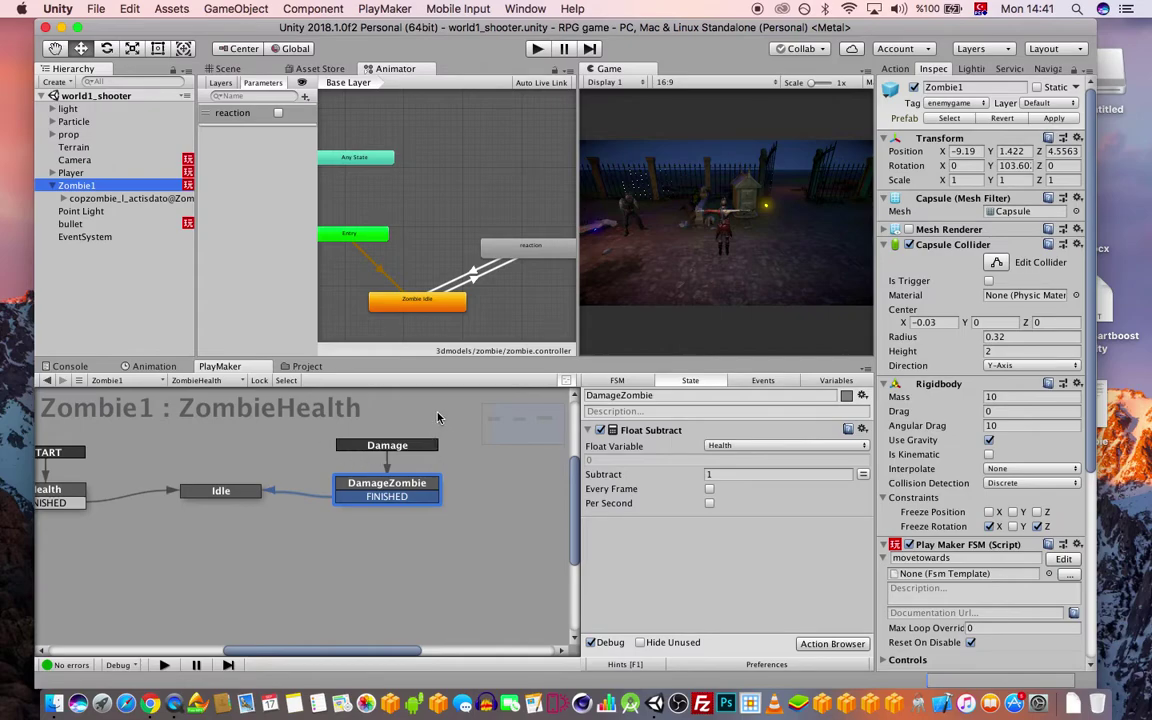
{"action": "left_click", "coordinate": [937, 87]}
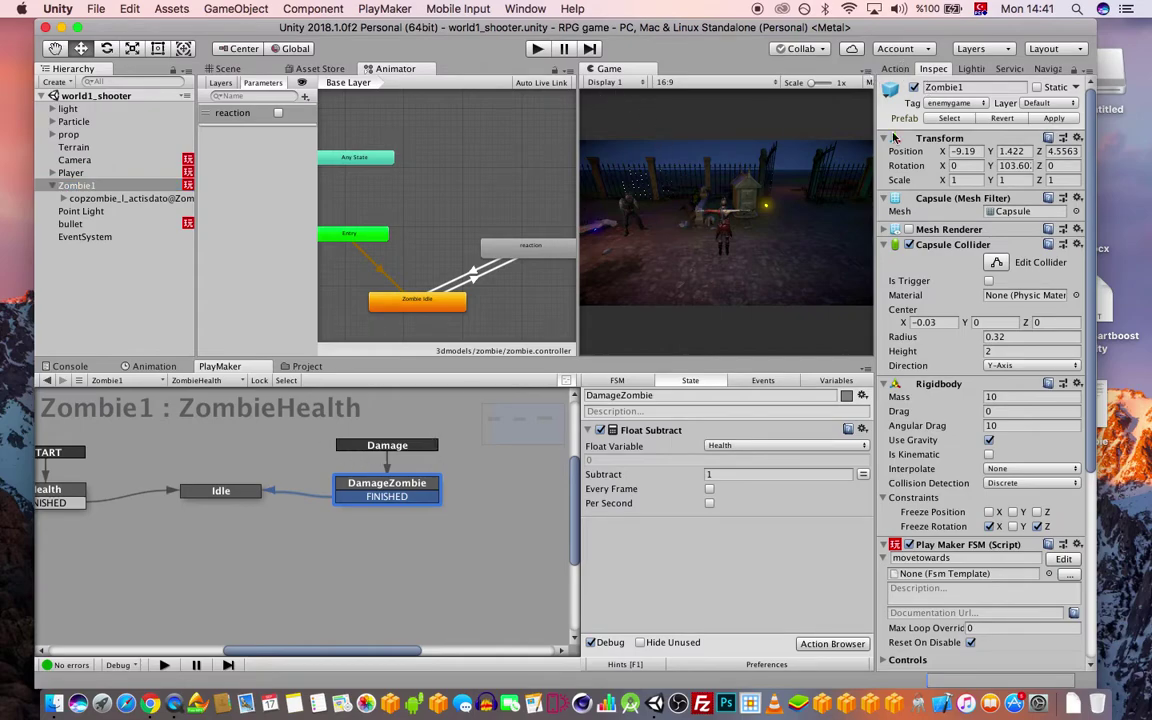
{"action": "left_click", "coordinate": [895, 68]}
{"action": "type", "text": "set anima"}
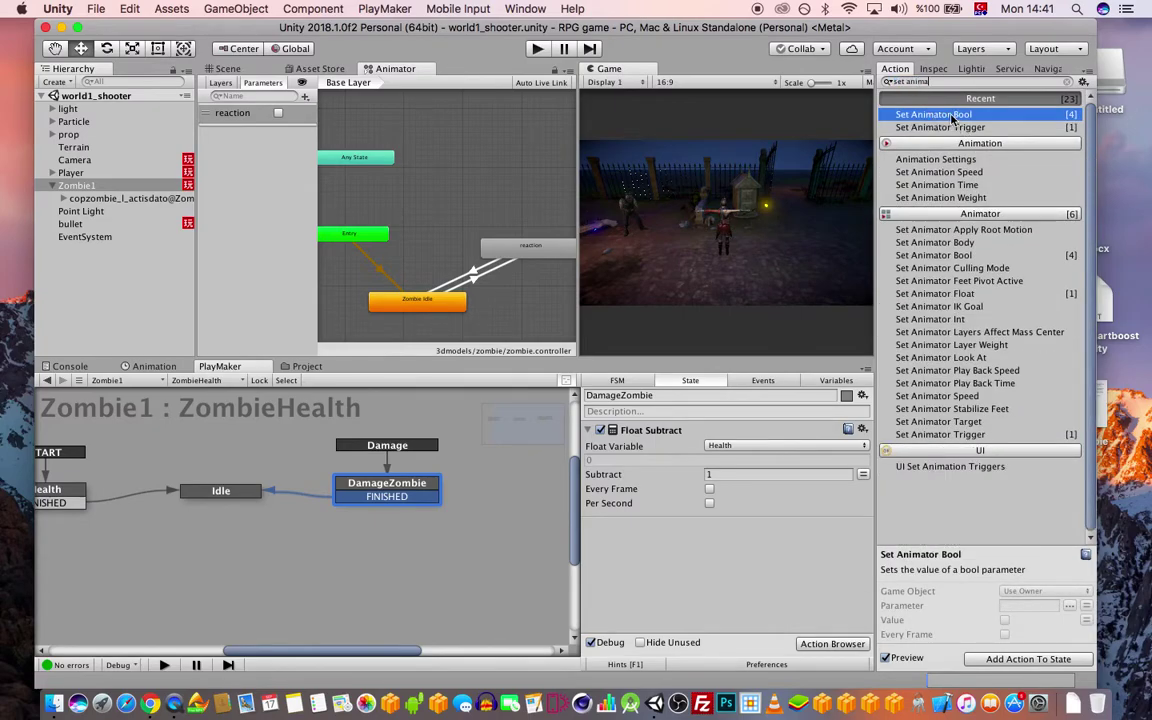
{"action": "left_click_drag", "start_coordinate": [940, 127], "coordinate": [712, 581]}
Point Set Animator Trigger at the zombie model child with trigger name reaction
{"action": "left_click", "coordinate": [740, 542]}
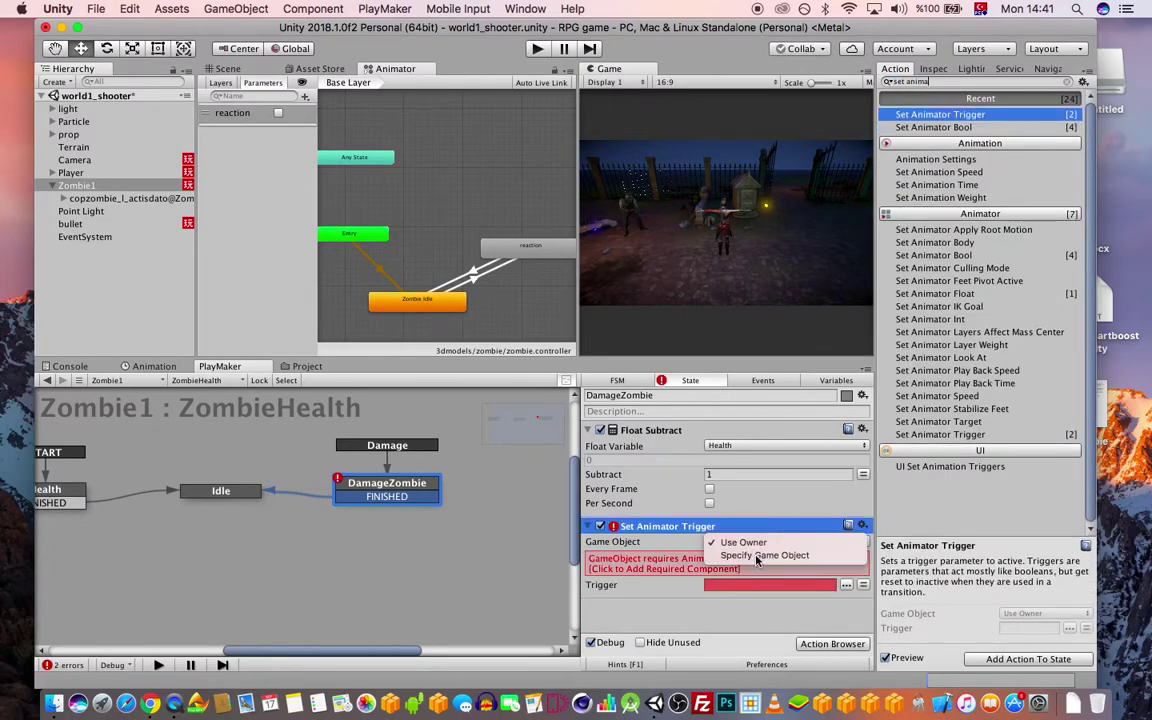
{"action": "left_click", "coordinate": [757, 555]}
{"action": "left_click_drag", "start_coordinate": [88, 199], "coordinate": [750, 563]}
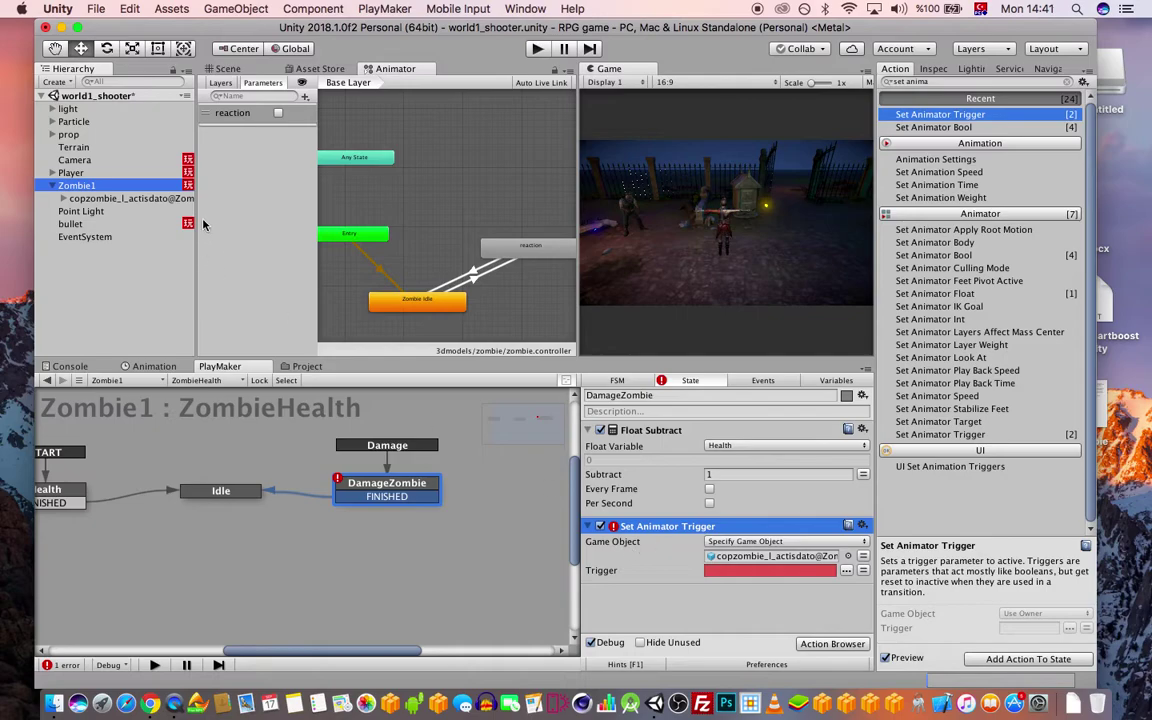
{"action": "double_click", "coordinate": [230, 114]}
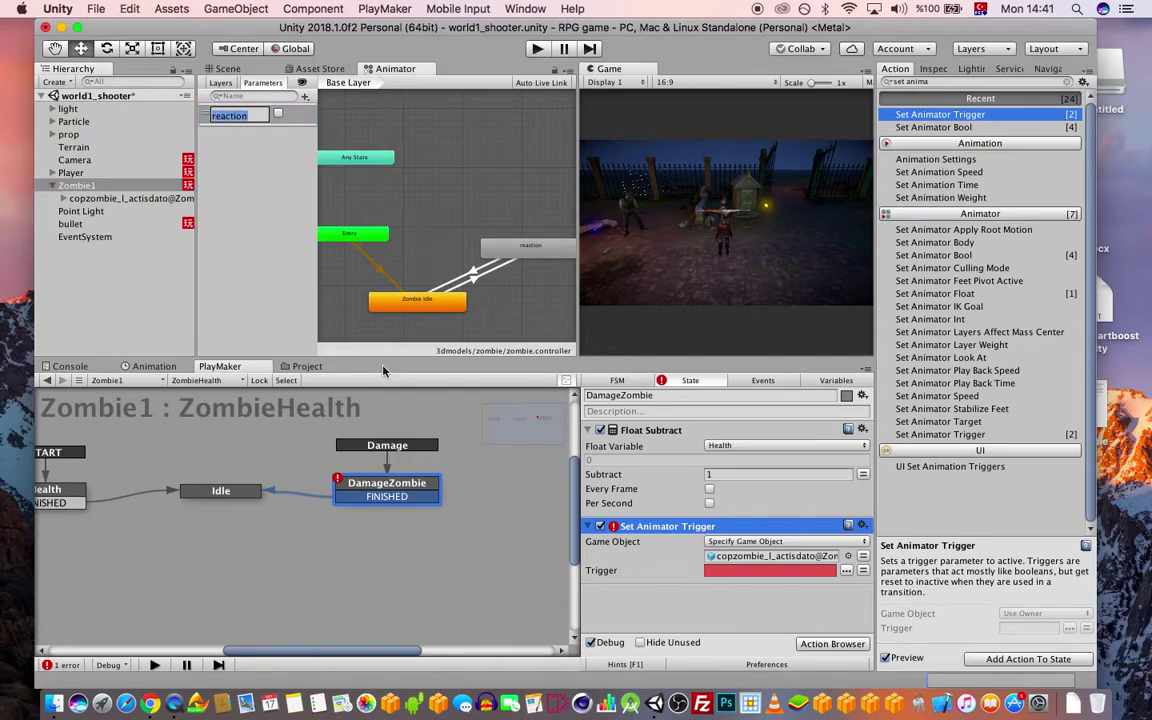
{"action": "key", "text": "super+c"}
{"action": "left_click", "coordinate": [741, 571]}
{"action": "key", "text": "super+v"}
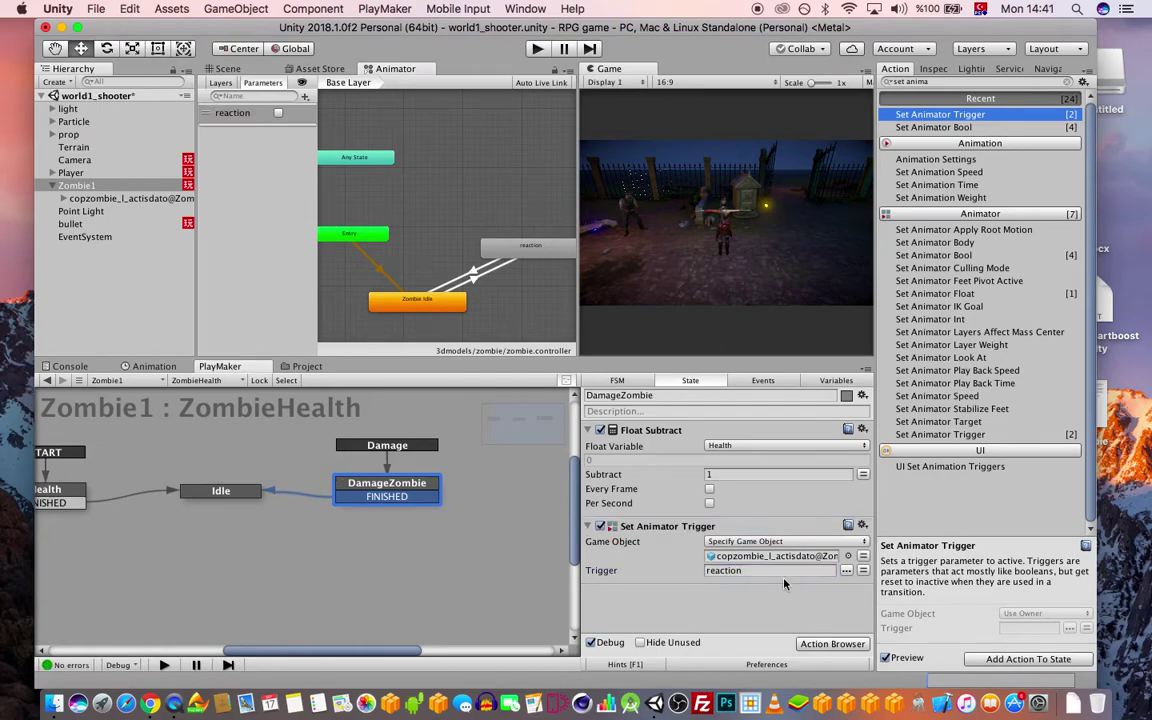
Replace Set Animator Trigger with a Set Animator Bool action placed below Float Subtract
{"action": "left_click", "coordinate": [688, 527]}
{"action": "key", "text": "Delete"}
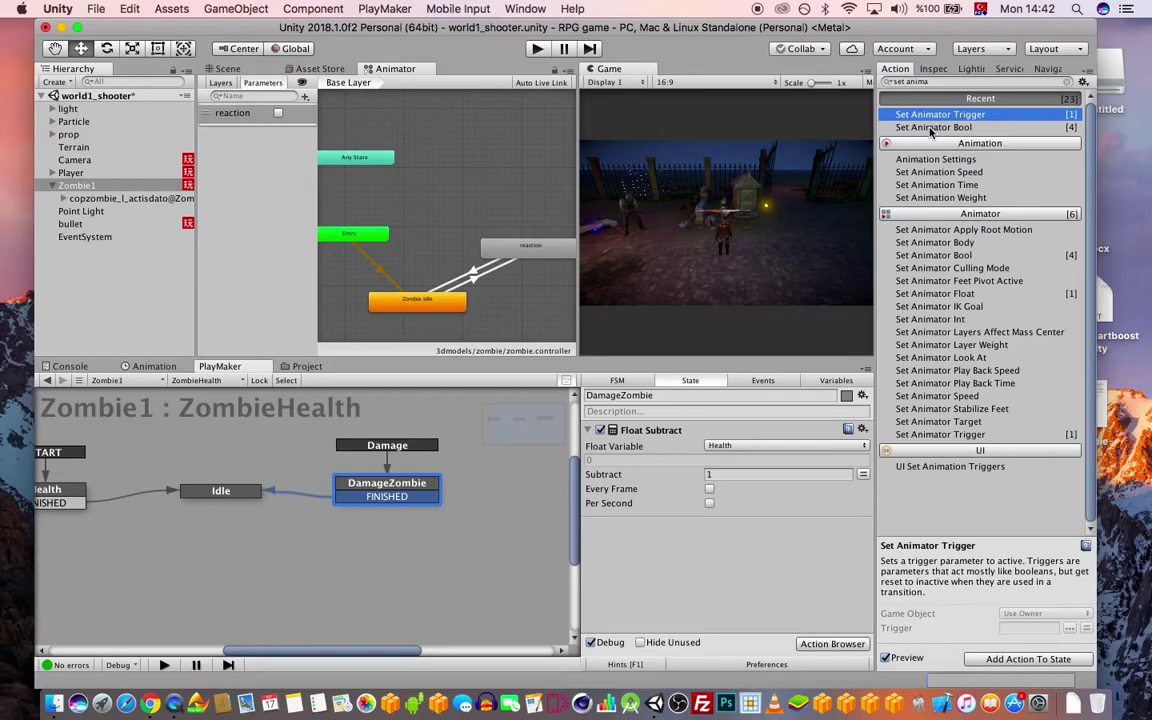
{"action": "double_click", "coordinate": [933, 255]}
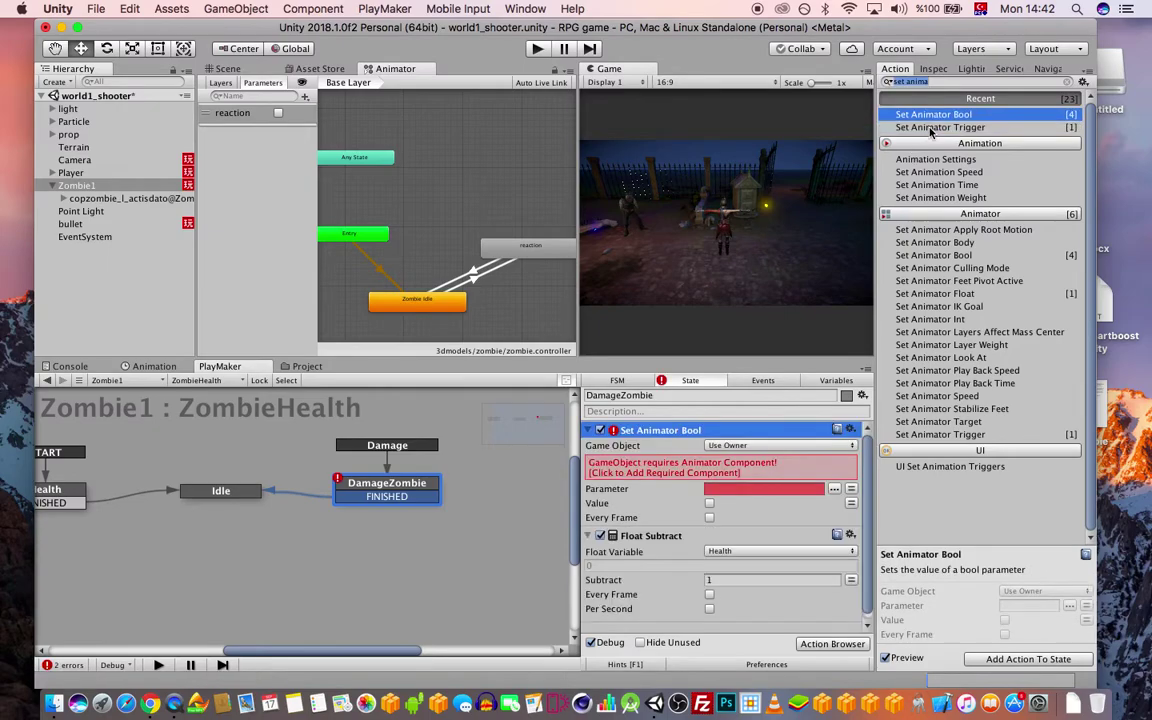
{"action": "left_click", "coordinate": [592, 429]}
{"action": "left_click_drag", "start_coordinate": [600, 430], "coordinate": [590, 527]}
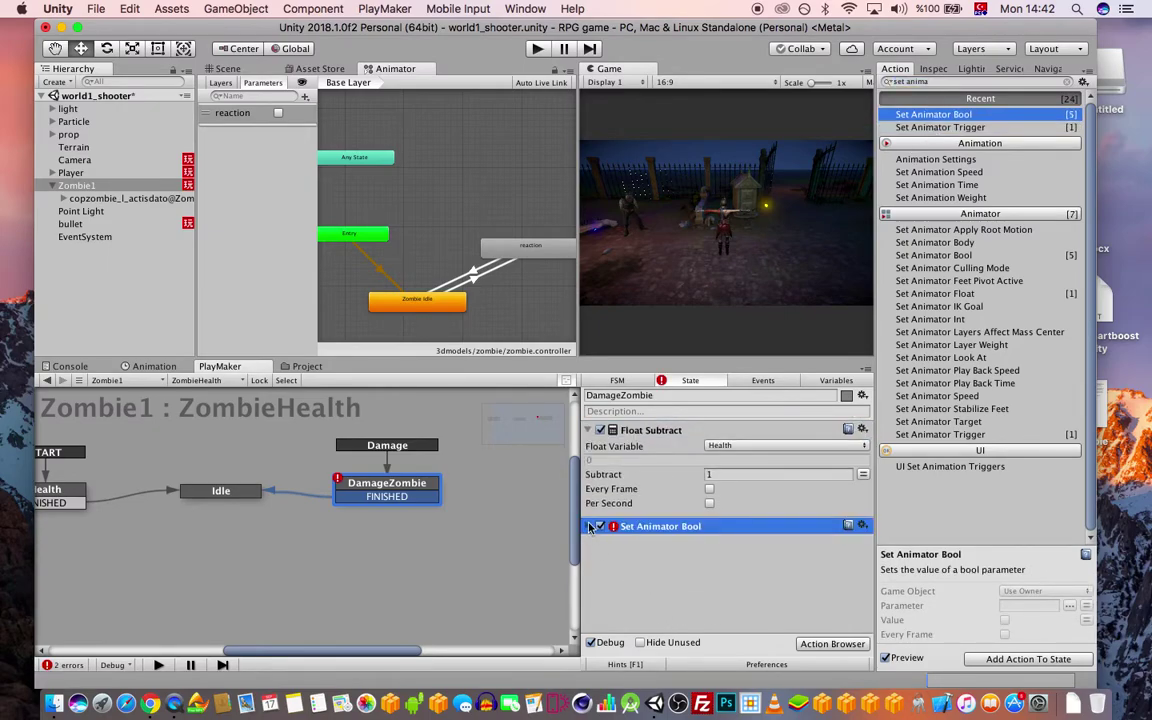
{"action": "left_click", "coordinate": [590, 527]}
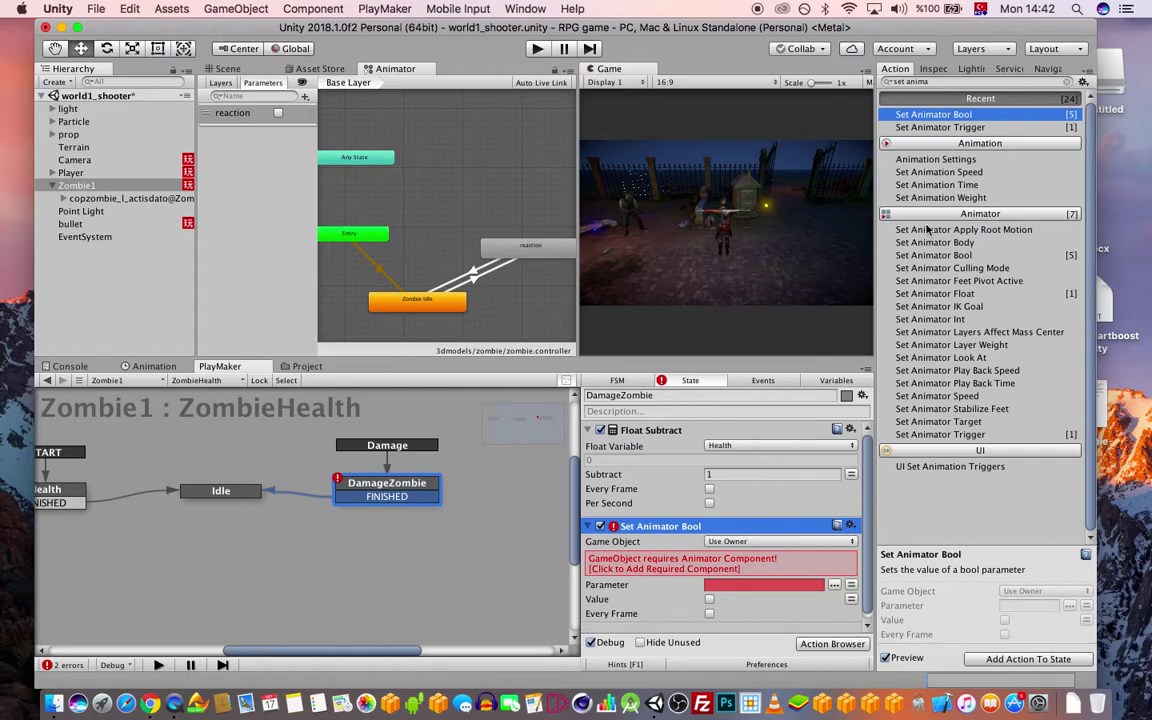
Set Animator Bool on the zombie model child: parameter reaction, value true, Every Frame off
{"action": "scroll", "coordinate": [741, 537], "scroll_direction": "down", "scroll_amount": 1}
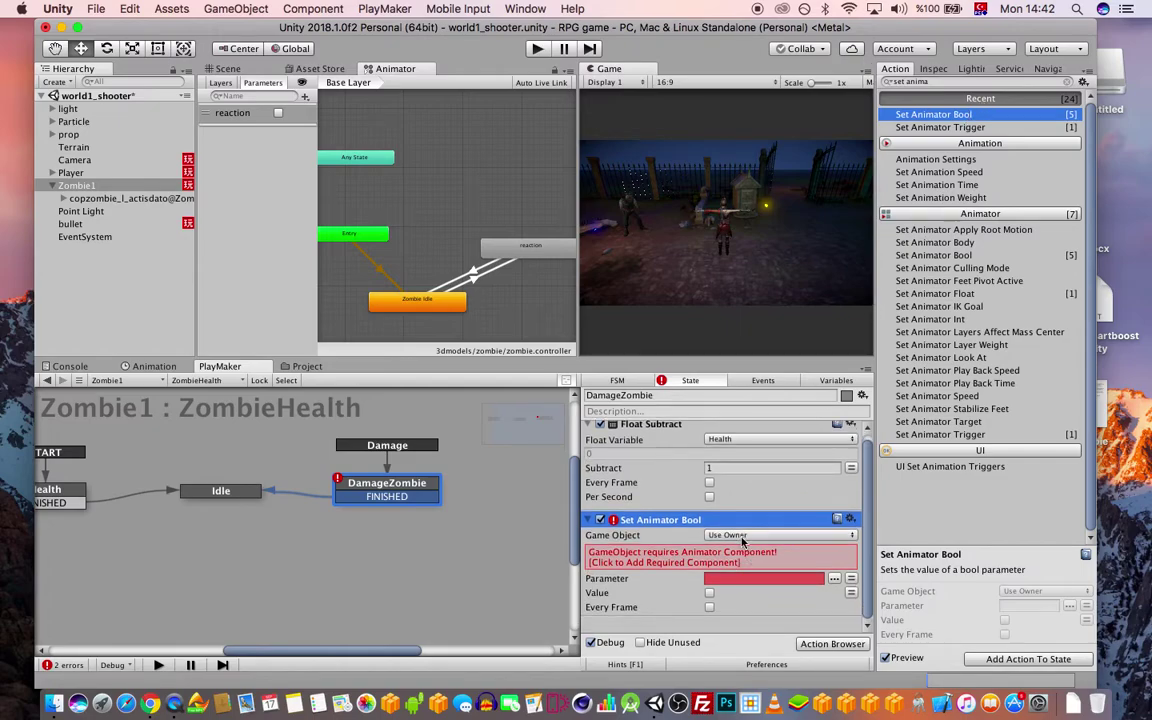
{"action": "left_click", "coordinate": [743, 536]}
{"action": "left_click", "coordinate": [760, 551]}
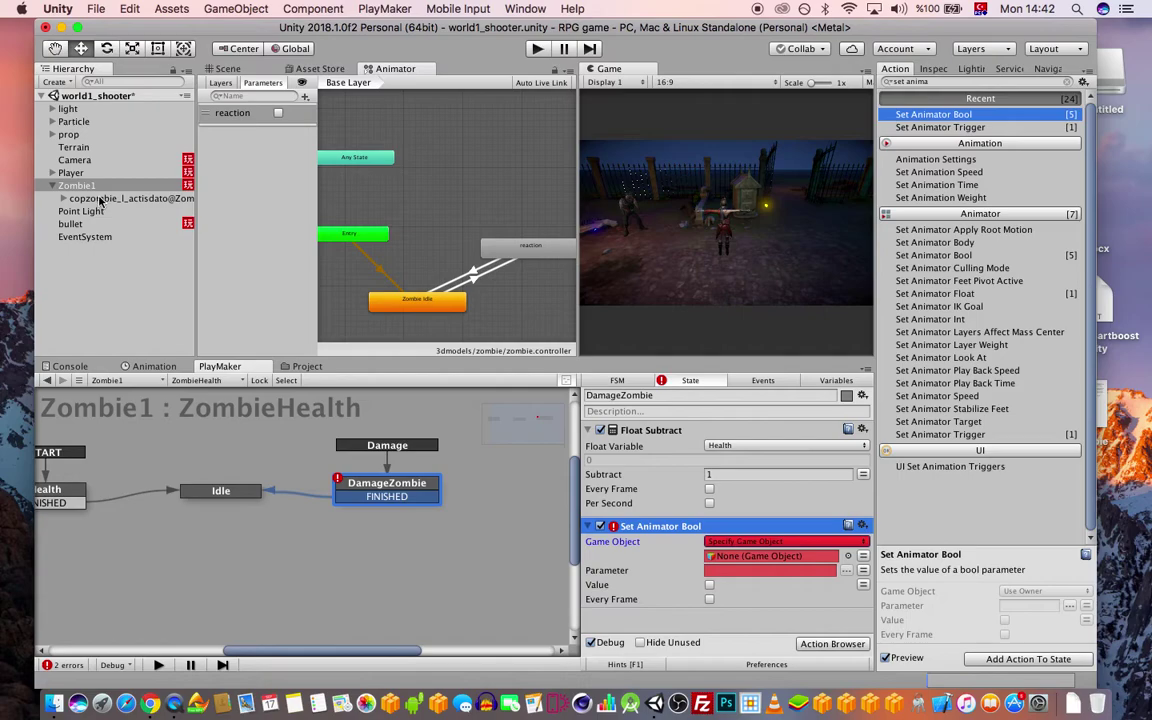
{"action": "left_click_drag", "start_coordinate": [99, 201], "coordinate": [770, 556]}
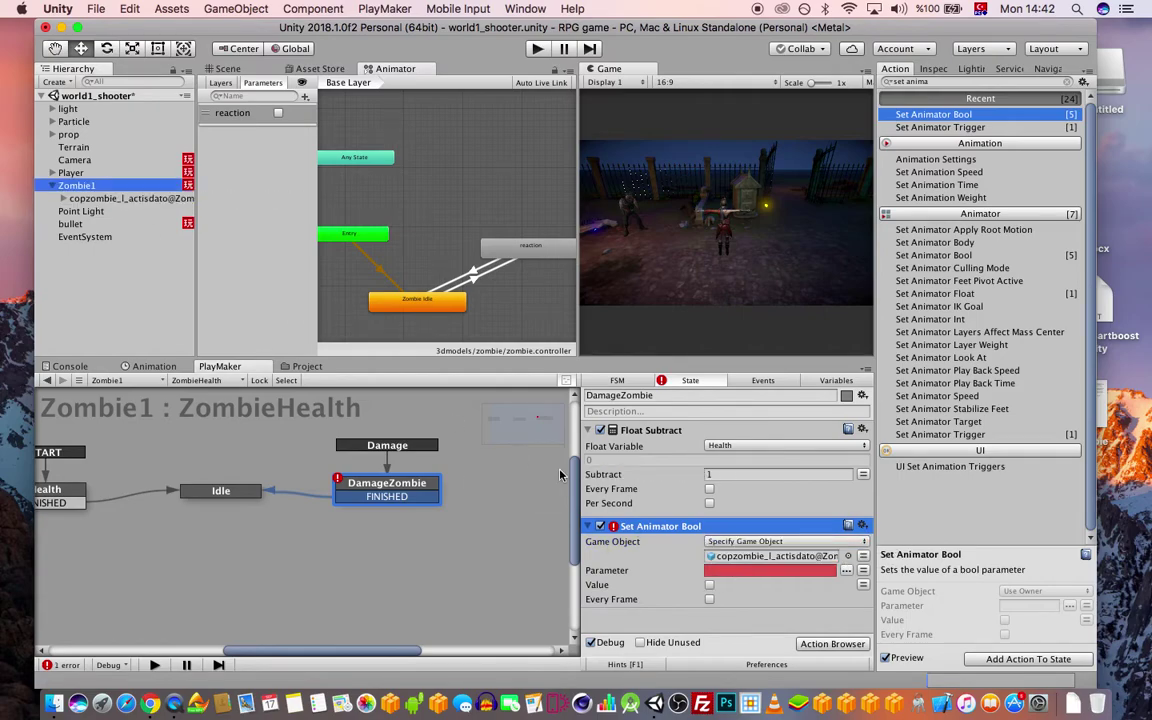
{"action": "left_click", "coordinate": [733, 570]}
{"action": "left_click", "coordinate": [740, 590]}
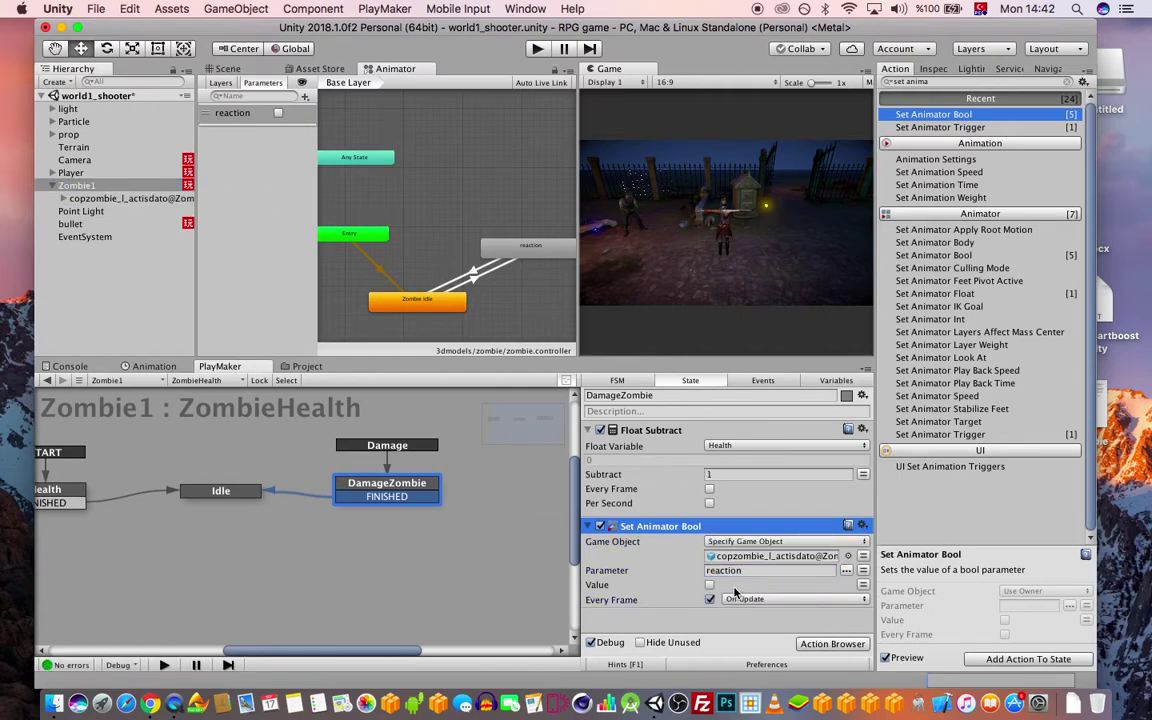
{"action": "left_click", "coordinate": [710, 599]}
{"action": "left_click", "coordinate": [709, 585]}
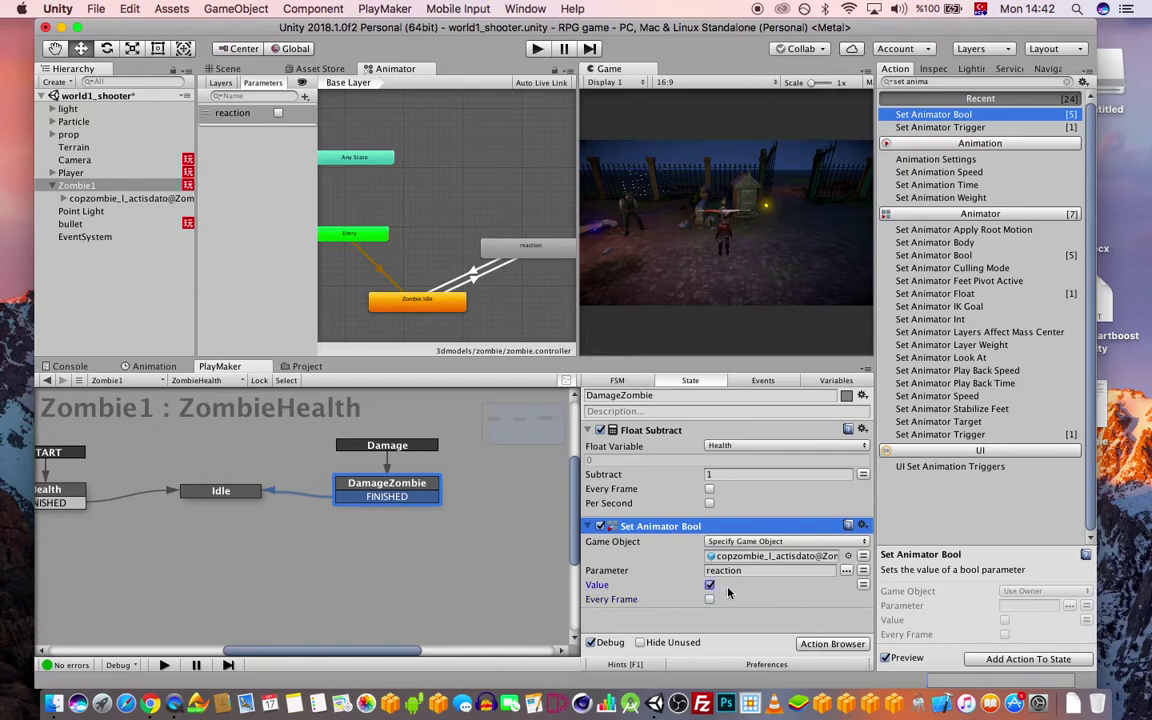
Add a Wait action with Time 0.1 and Finish Event FINISHED to DamageZombie
{"action": "left_click", "coordinate": [697, 533]}
{"action": "key", "text": "super+a"}
{"action": "type", "text": "wait"}
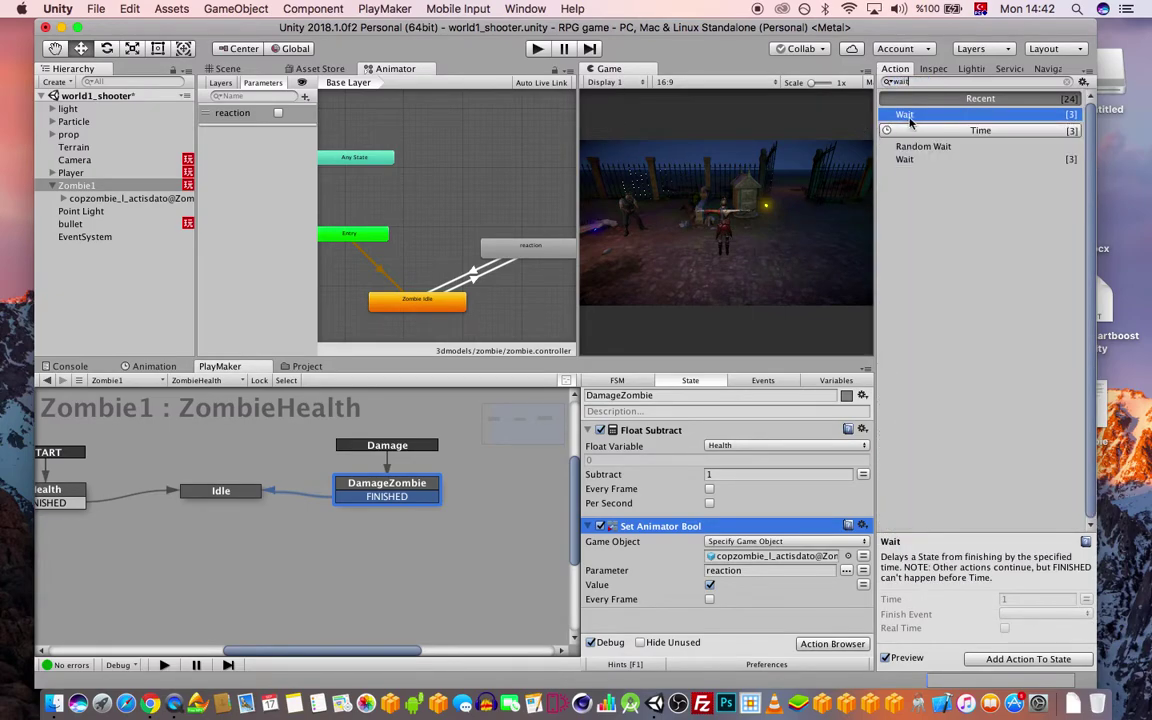
{"action": "key", "text": "Return"}
{"action": "left_click", "coordinate": [711, 540]}
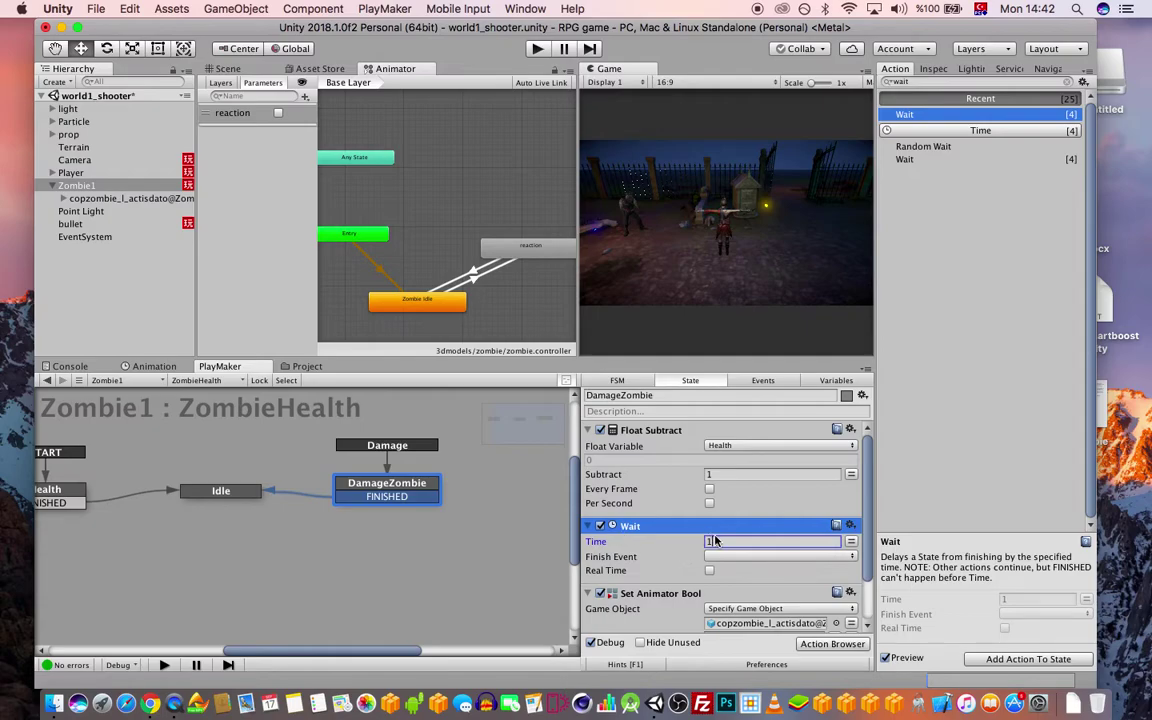
{"action": "type", "text": "0.1"}
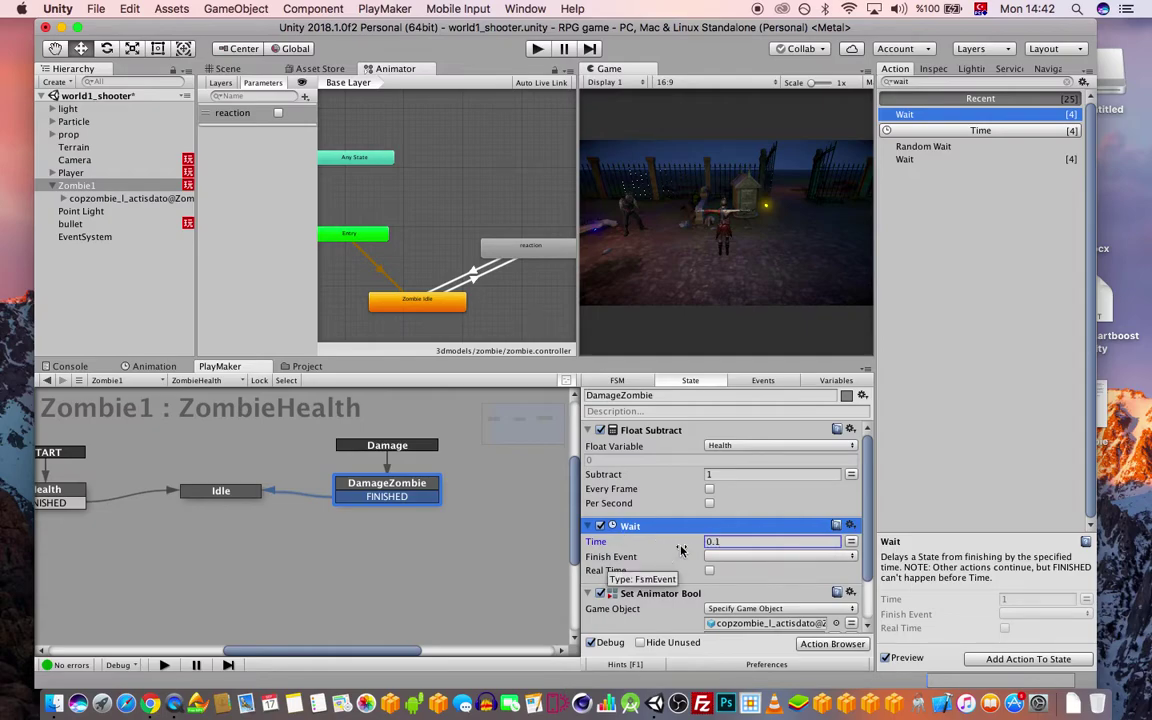
{"action": "left_click", "coordinate": [735, 556]}
{"action": "left_click", "coordinate": [738, 573]}
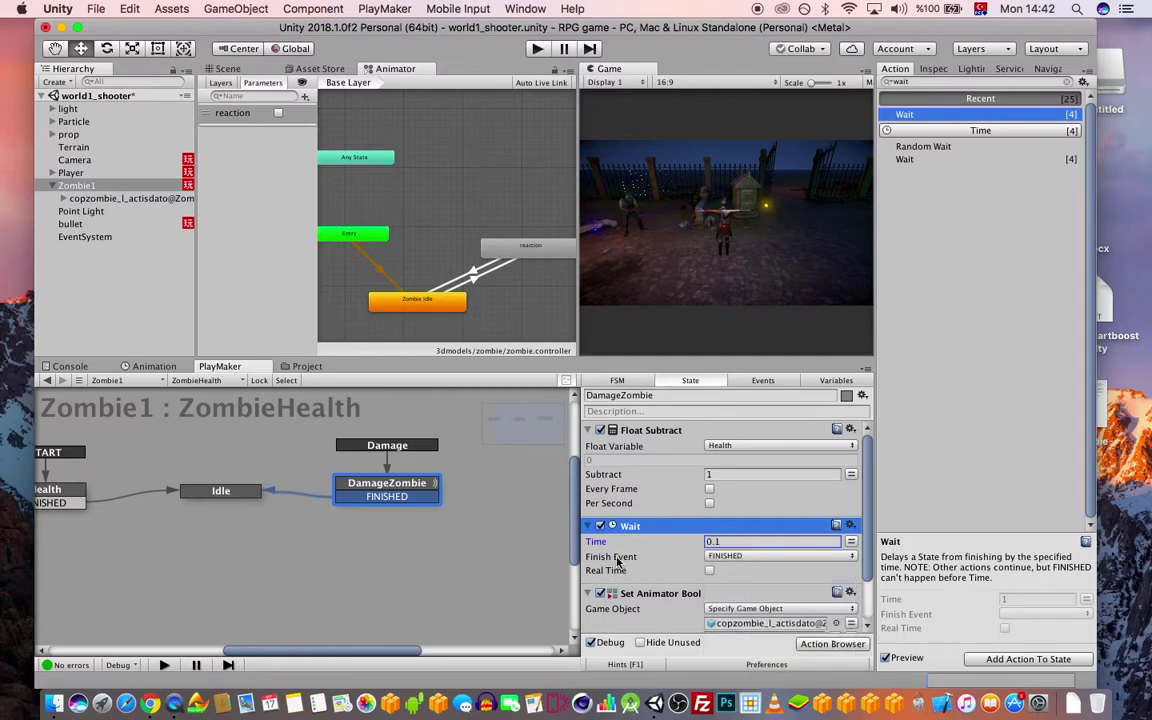
Move the Wait action below Set Animator Bool, then select the Set Animator Bool action
{"action": "left_click", "coordinate": [617, 527]}
{"action": "left_click_drag", "start_coordinate": [617, 527], "coordinate": [652, 622]}
{"action": "left_click", "coordinate": [592, 609]}
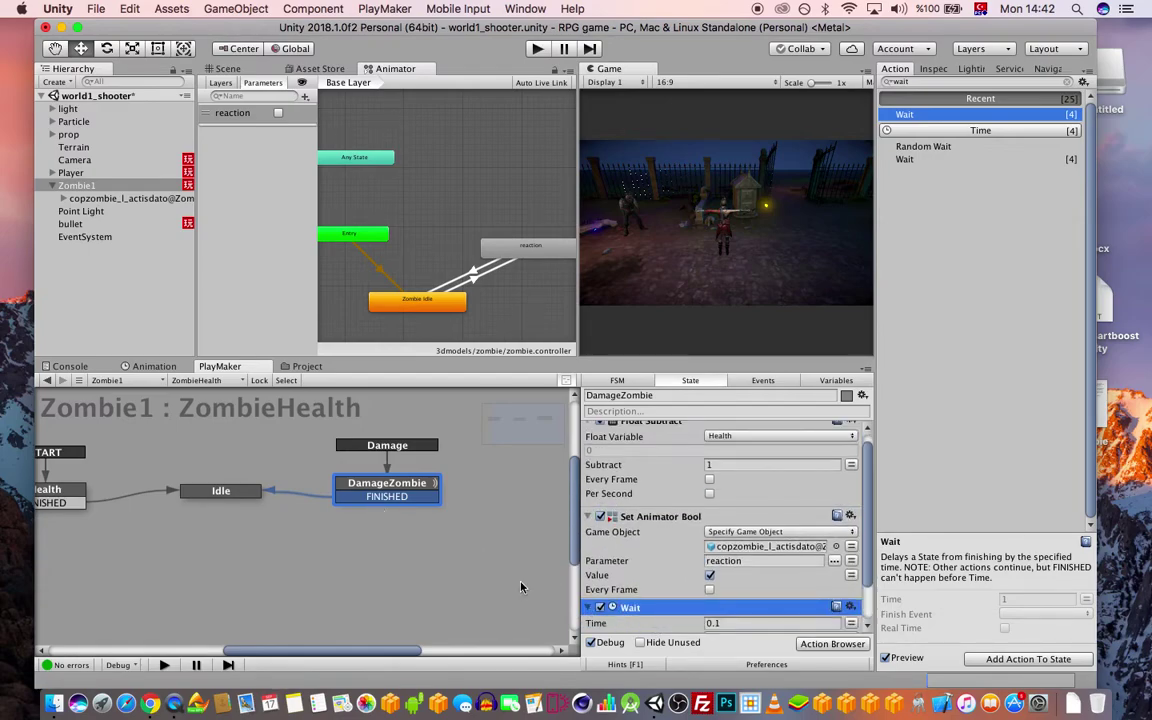
{"action": "scroll", "coordinate": [702, 548], "scroll_direction": "down", "scroll_amount": 2}
{"action": "left_click", "coordinate": [678, 467]}
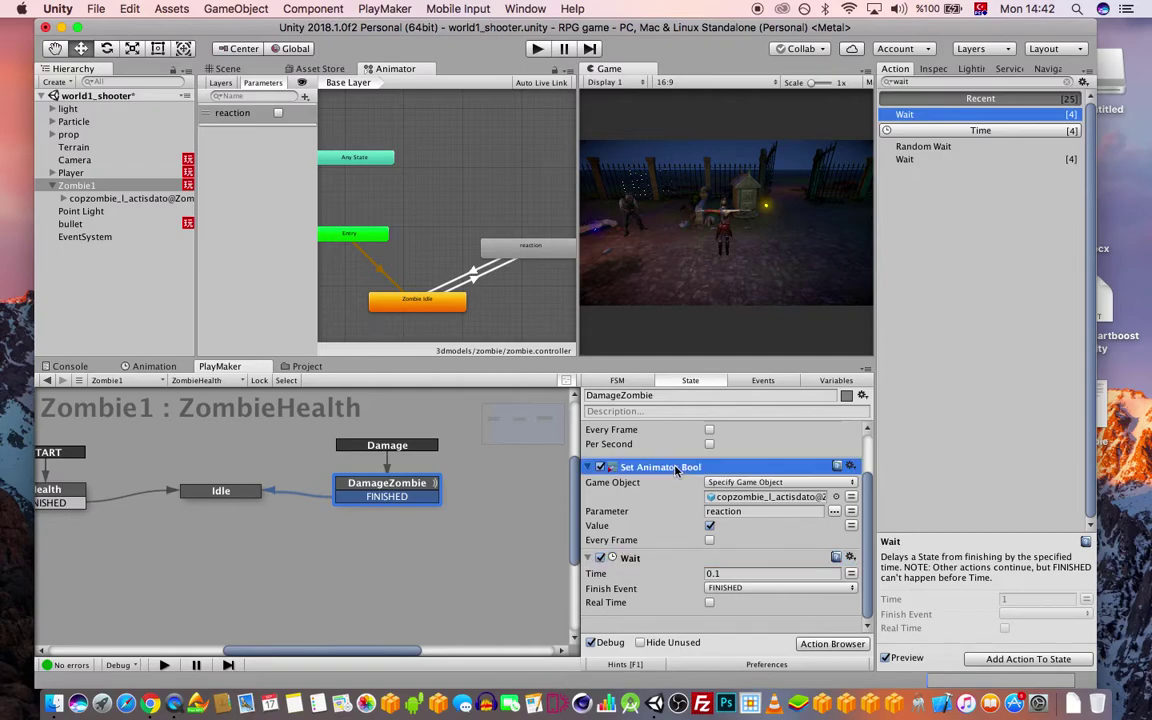
{"action": "scroll", "coordinate": [675, 472], "scroll_direction": "up", "scroll_amount": 2}
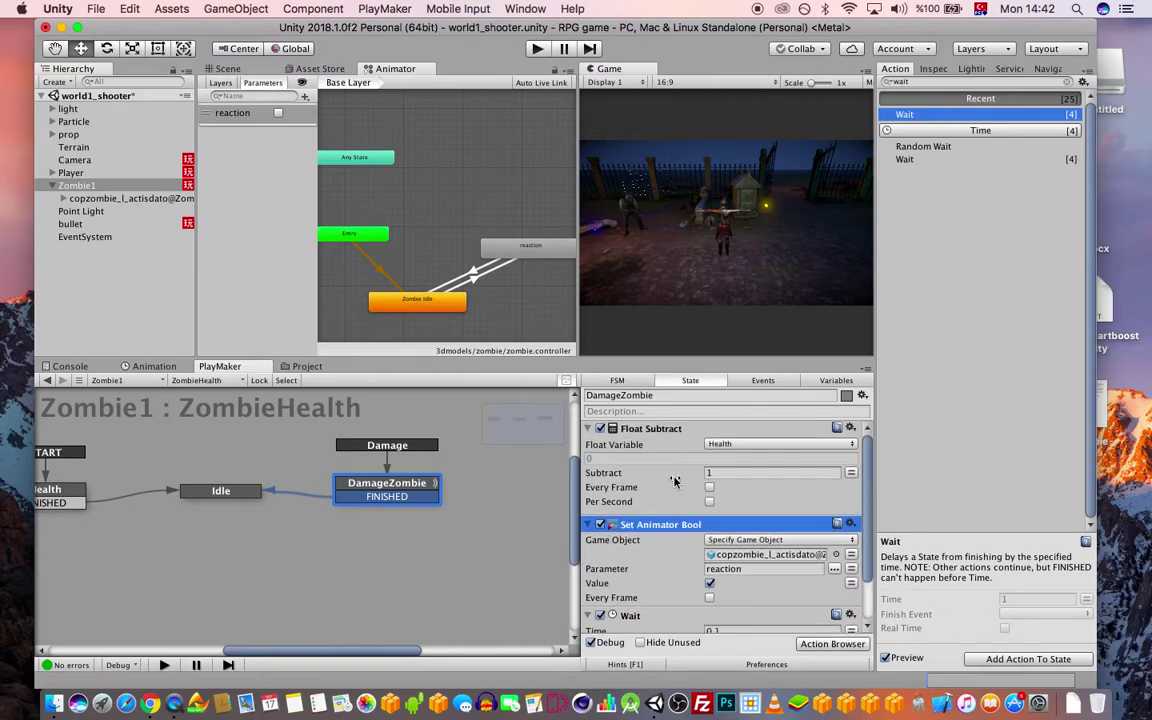
{"action": "scroll", "coordinate": [670, 478], "scroll_direction": "down", "scroll_amount": 2}
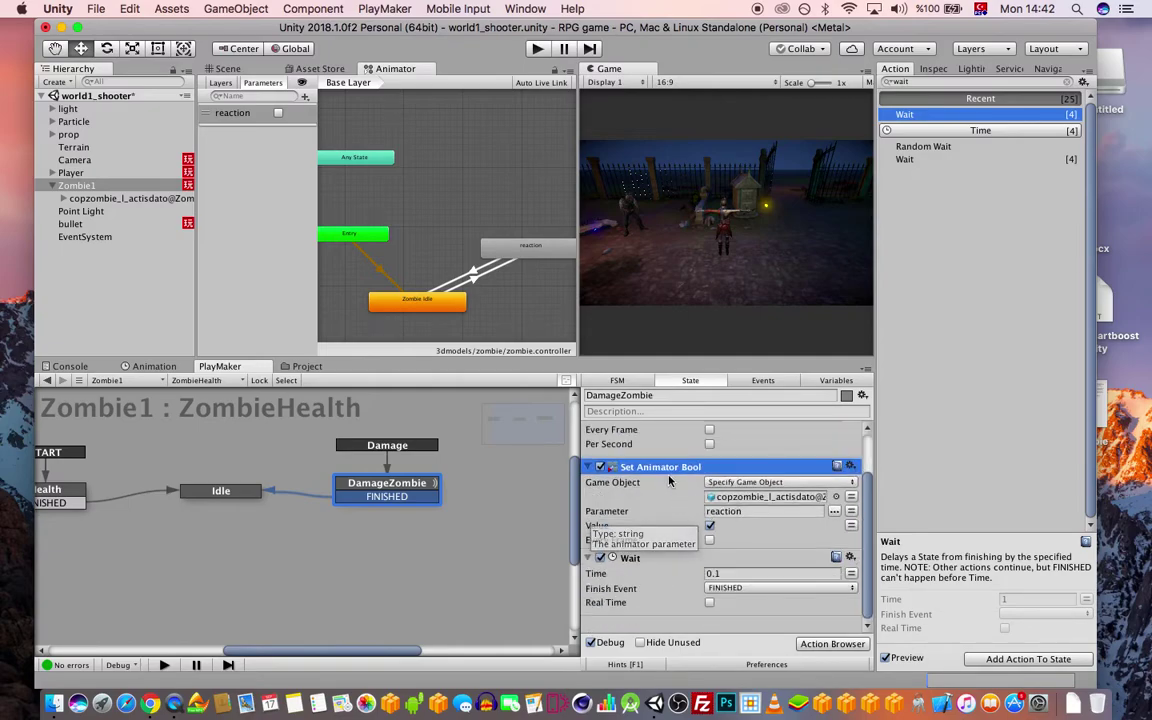
Paste the Set Animator Bool action into Idle to reset reaction to false, and save
{"action": "left_click", "coordinate": [222, 492]}
{"action": "key", "text": "super+v"}
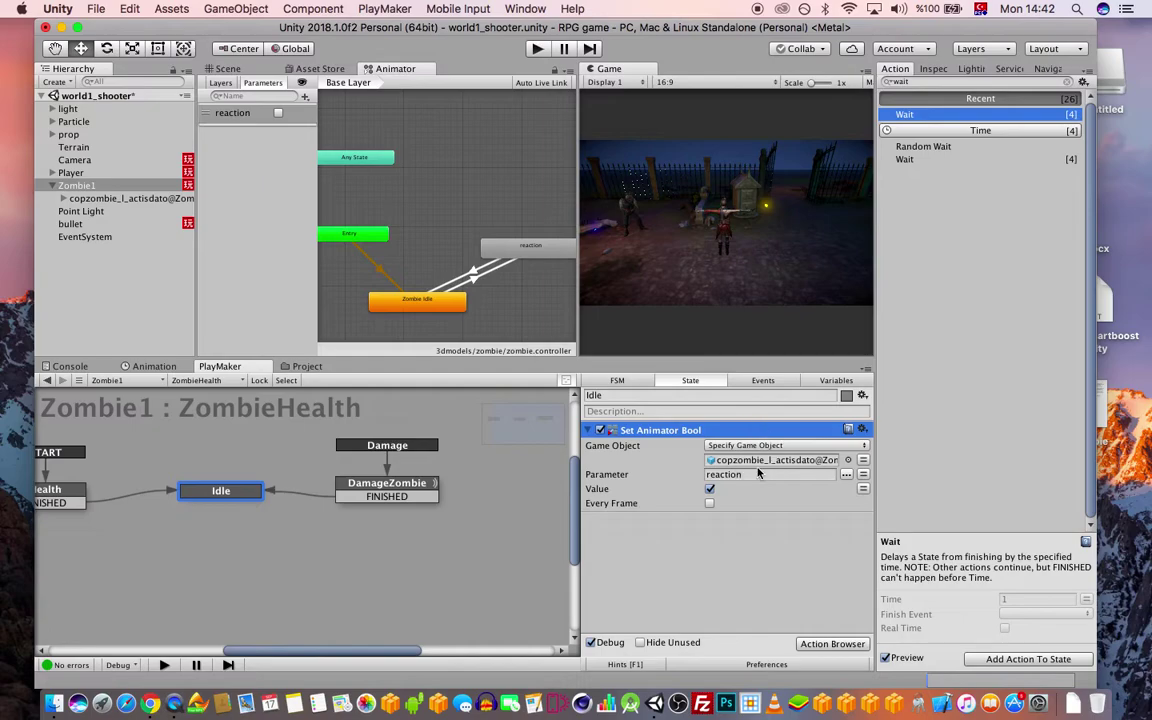
{"action": "key", "text": "super+s"}
Enter play mode to test the zombie's hit reaction
{"action": "left_click", "coordinate": [537, 49]}
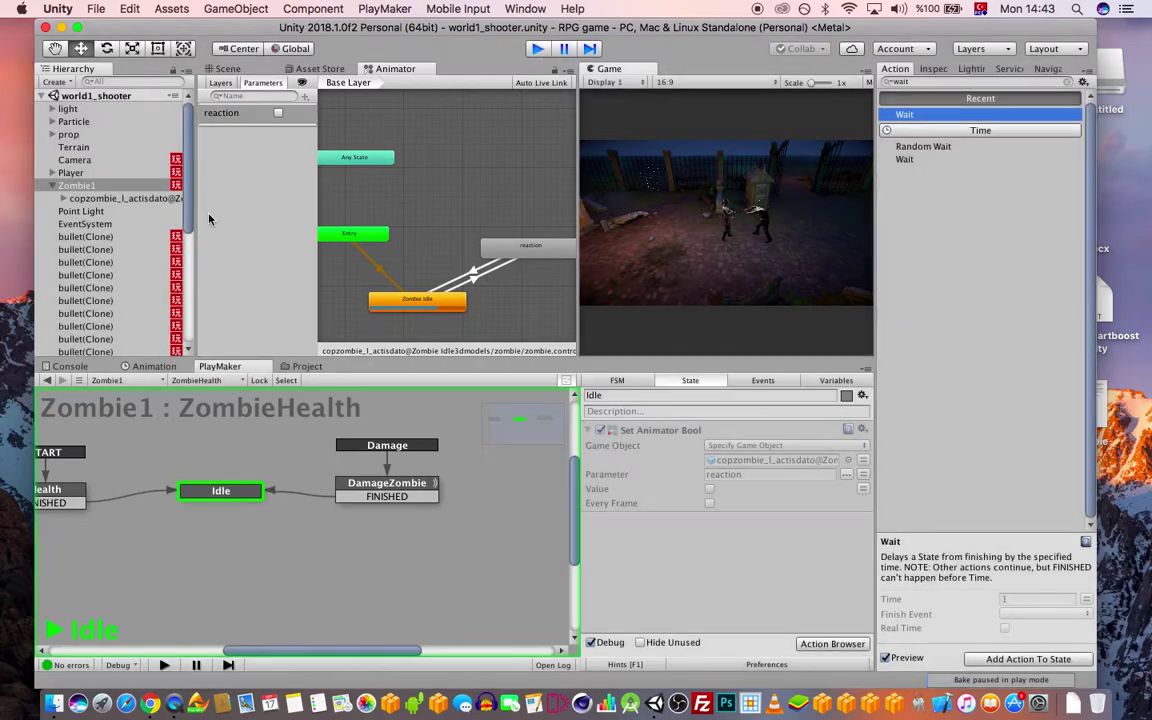
Review the bullet's Damagingenemy state actions, including Add Explosion Force
{"action": "left_click", "coordinate": [83, 226]}
{"action": "scroll", "coordinate": [707, 535], "scroll_direction": "down", "scroll_amount": 5}
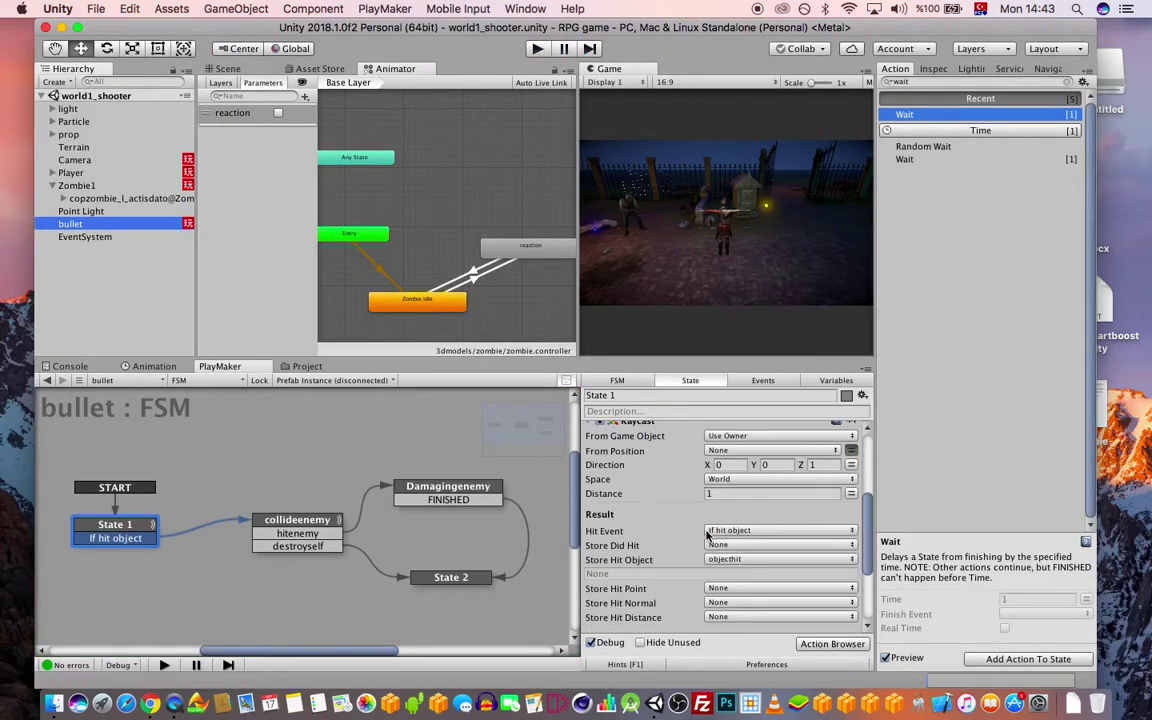
{"action": "scroll", "coordinate": [711, 529], "scroll_direction": "down", "scroll_amount": 3}
{"action": "scroll", "coordinate": [708, 515], "scroll_direction": "up", "scroll_amount": 8}
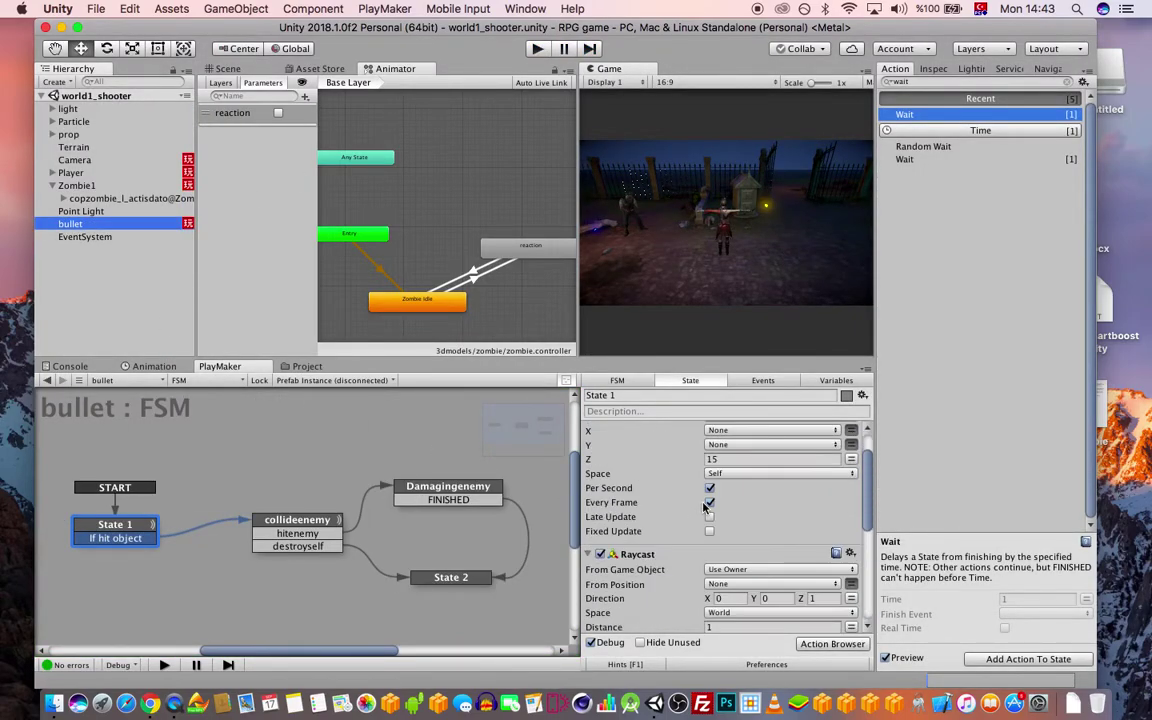
{"action": "left_click", "coordinate": [437, 494]}
{"action": "scroll", "coordinate": [785, 505], "scroll_direction": "down", "scroll_amount": 3}
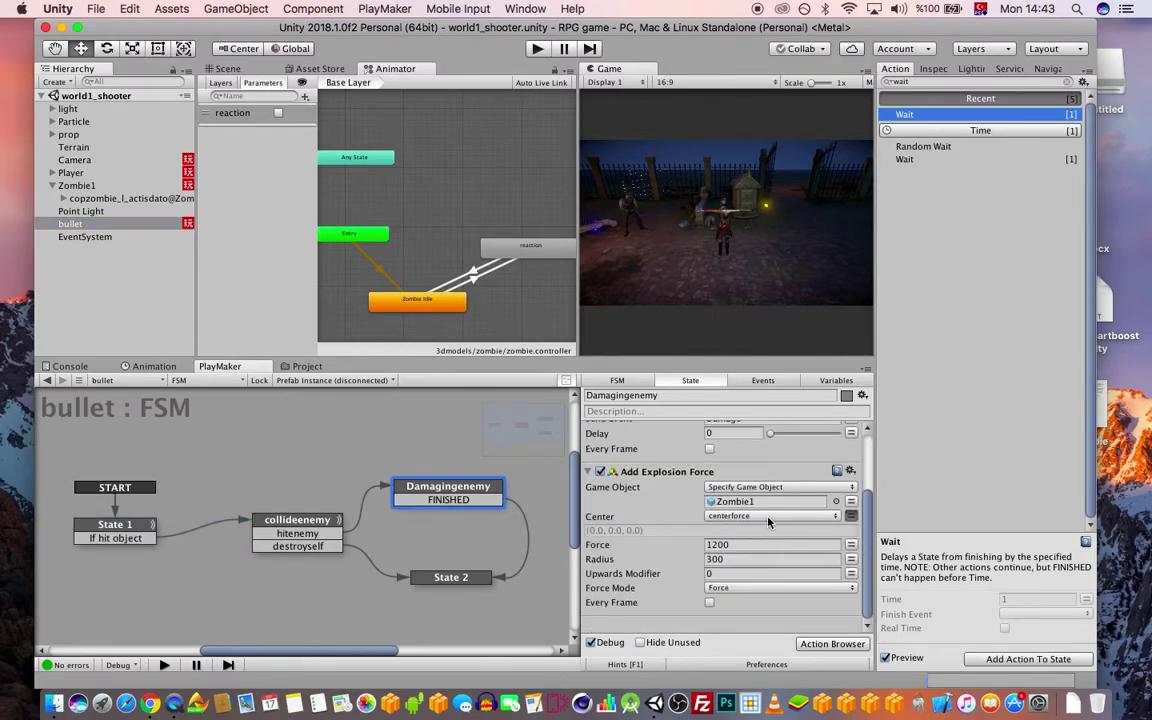
Review the actions in Zombie1's DamageZombie and Idle states
{"action": "left_click", "coordinate": [84, 187]}
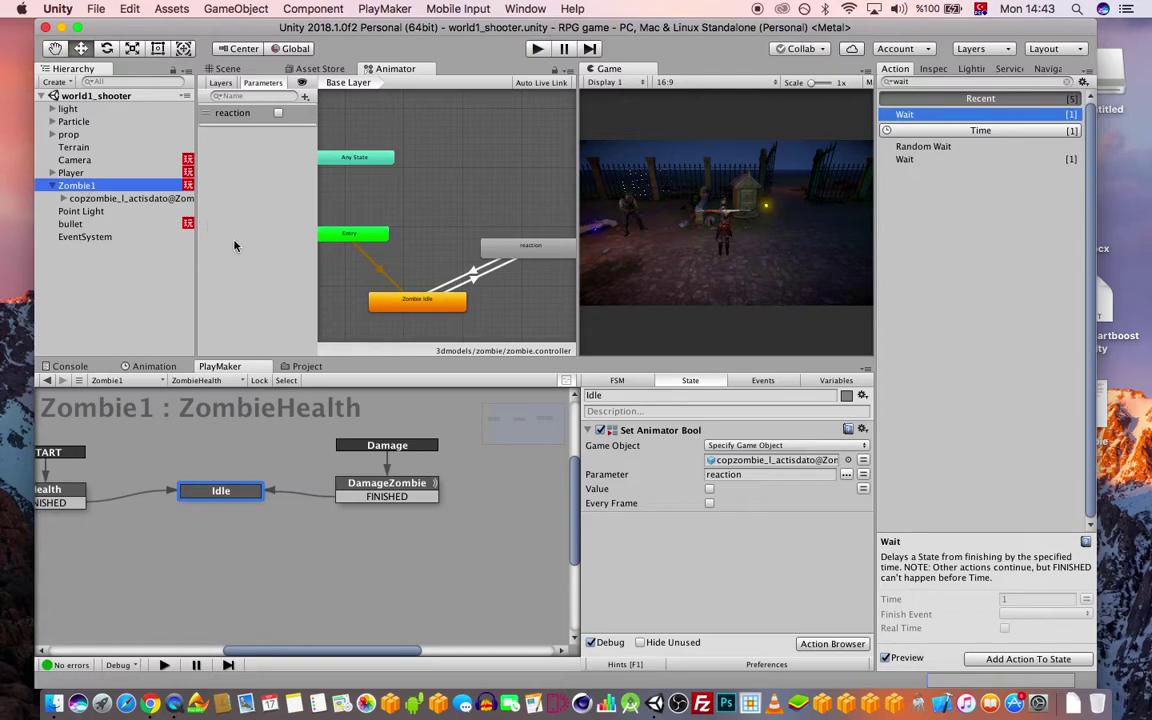
{"action": "left_click", "coordinate": [403, 497]}
{"action": "scroll", "coordinate": [718, 507], "scroll_direction": "down", "scroll_amount": 2}
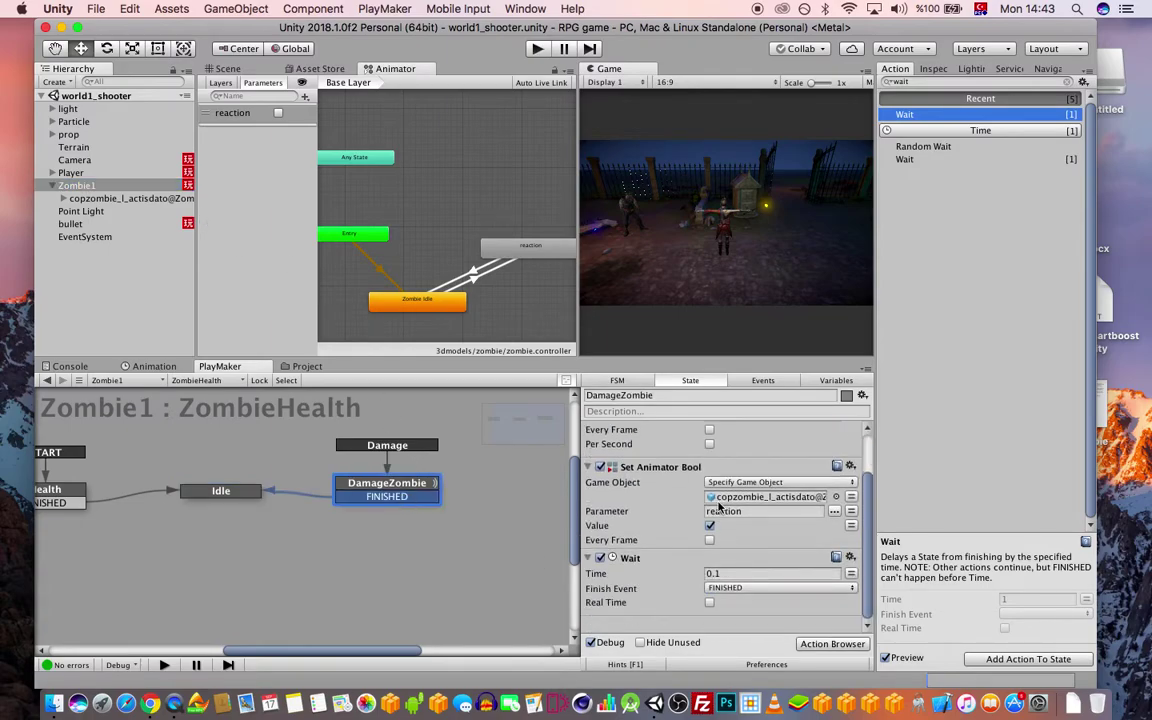
{"action": "left_click", "coordinate": [238, 494]}
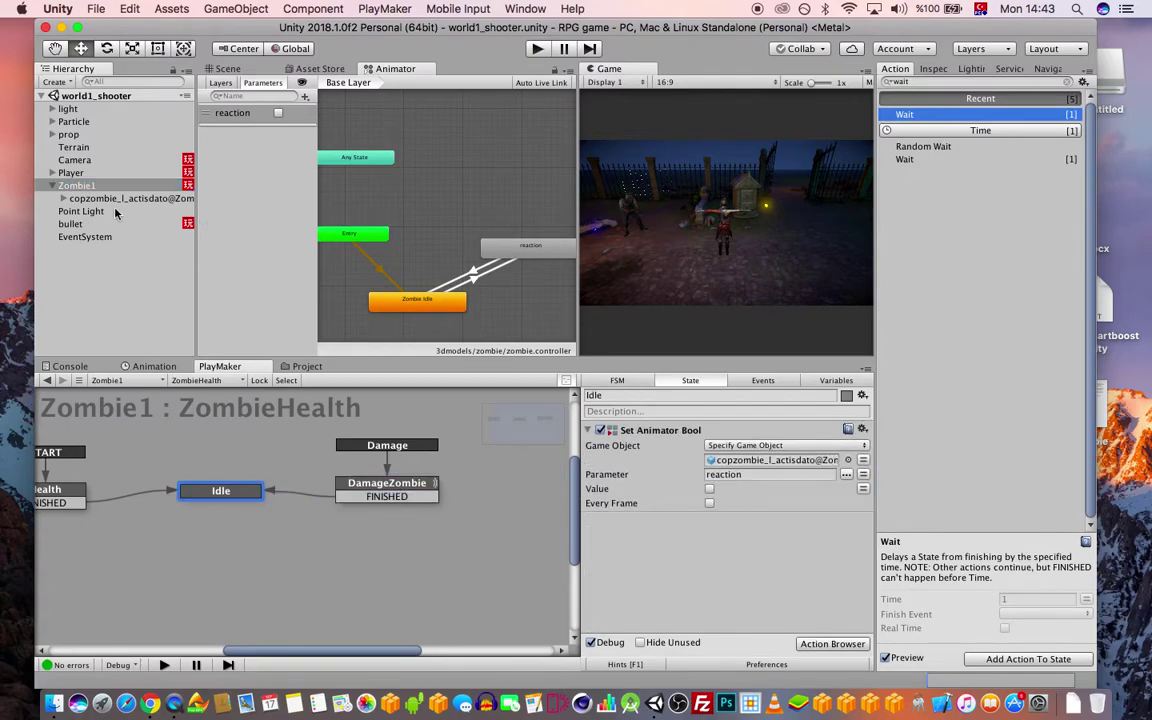
Copy Add Explosion Force (force 1200, radius 300), delete the stray pasted state, and paste it into DamageZombie
{"action": "left_click", "coordinate": [72, 224]}
{"action": "left_click", "coordinate": [667, 571]}
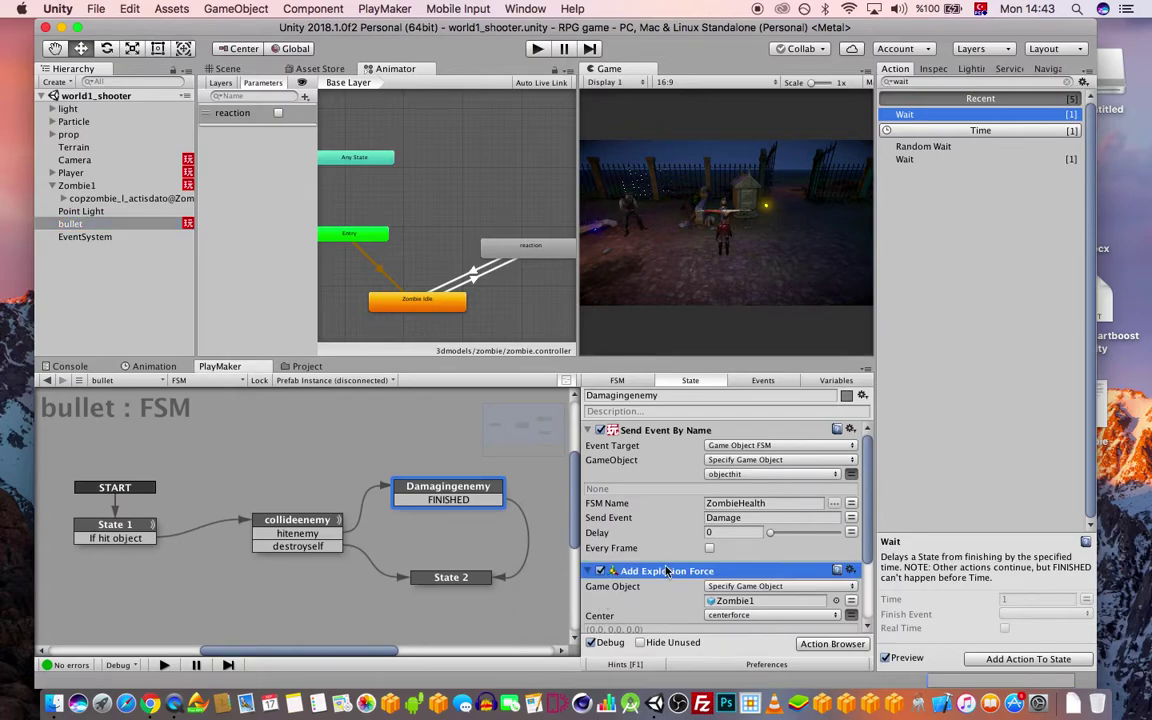
{"action": "left_click", "coordinate": [76, 185]}
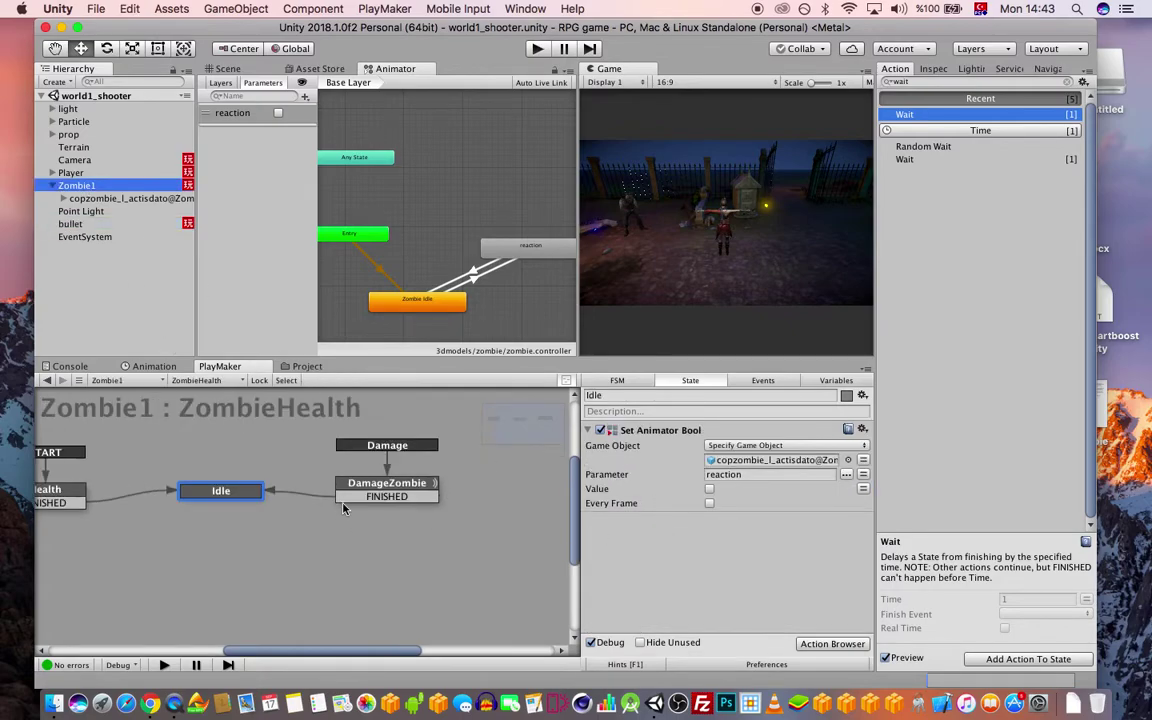
{"action": "left_click", "coordinate": [360, 486]}
{"action": "scroll", "coordinate": [703, 566], "scroll_direction": "down", "scroll_amount": 2}
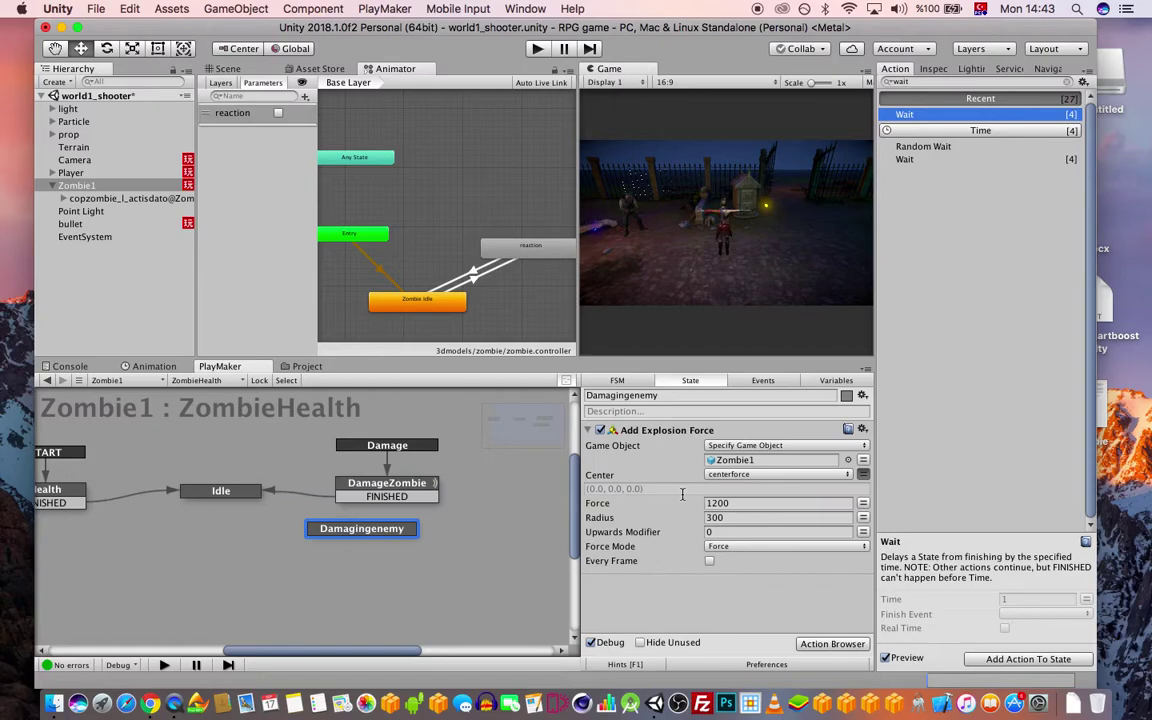
{"action": "key", "text": "Delete"}
{"action": "left_click", "coordinate": [414, 485]}
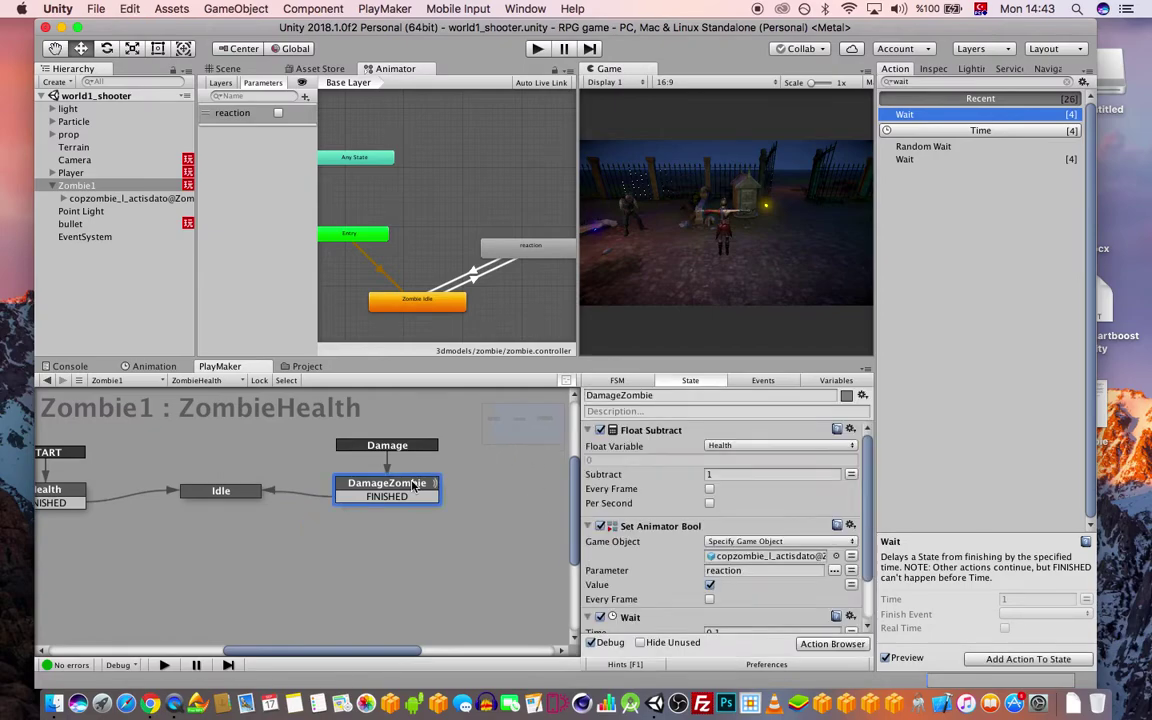
{"action": "key", "text": "super+v"}
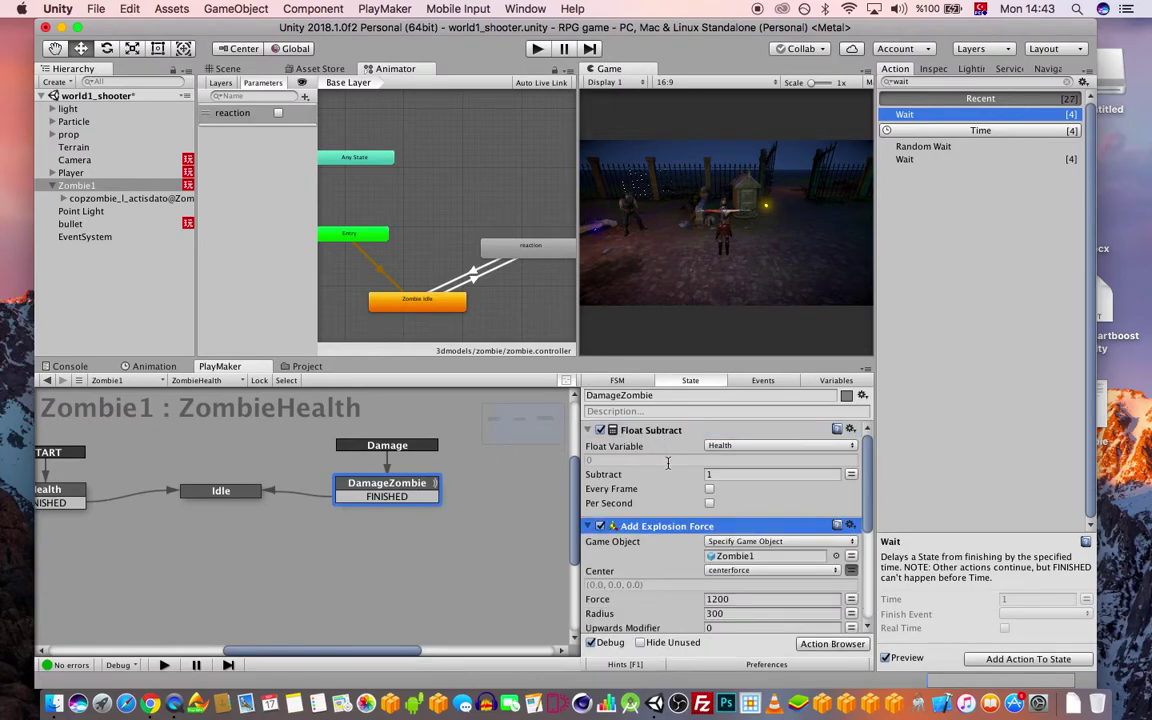
Shoot the zombie three times to test the explosion knockback
{"action": "left_click", "coordinate": [728, 234]}
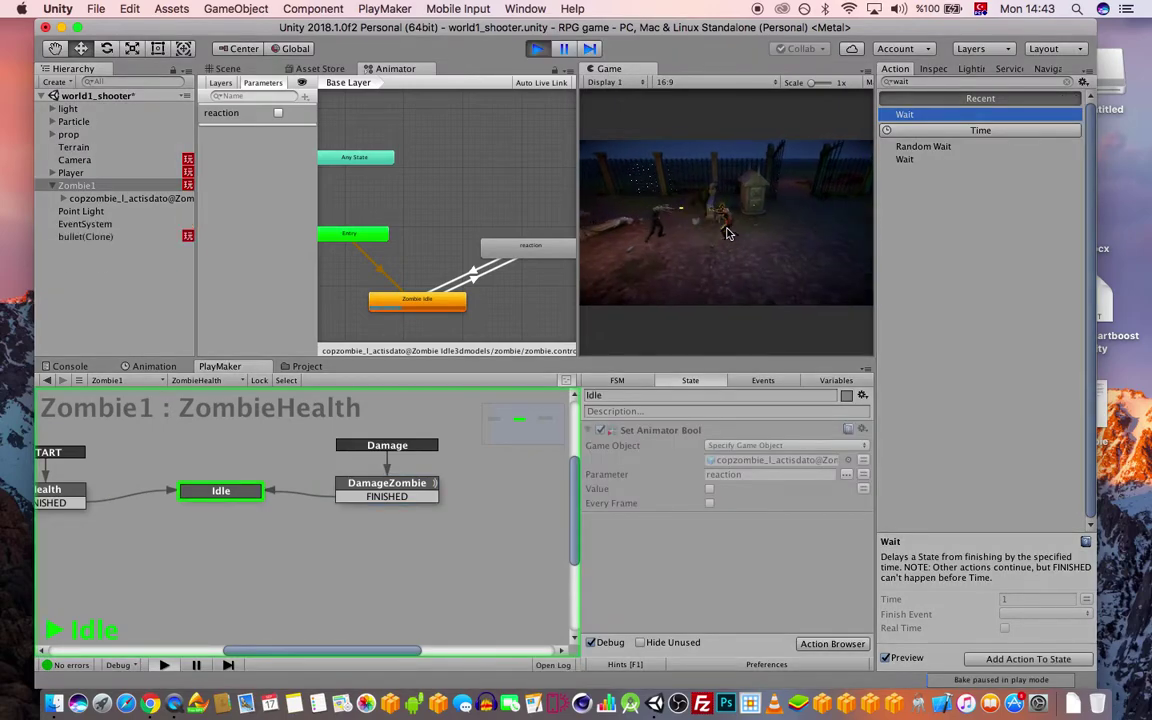
{"action": "left_click", "coordinate": [728, 234]}
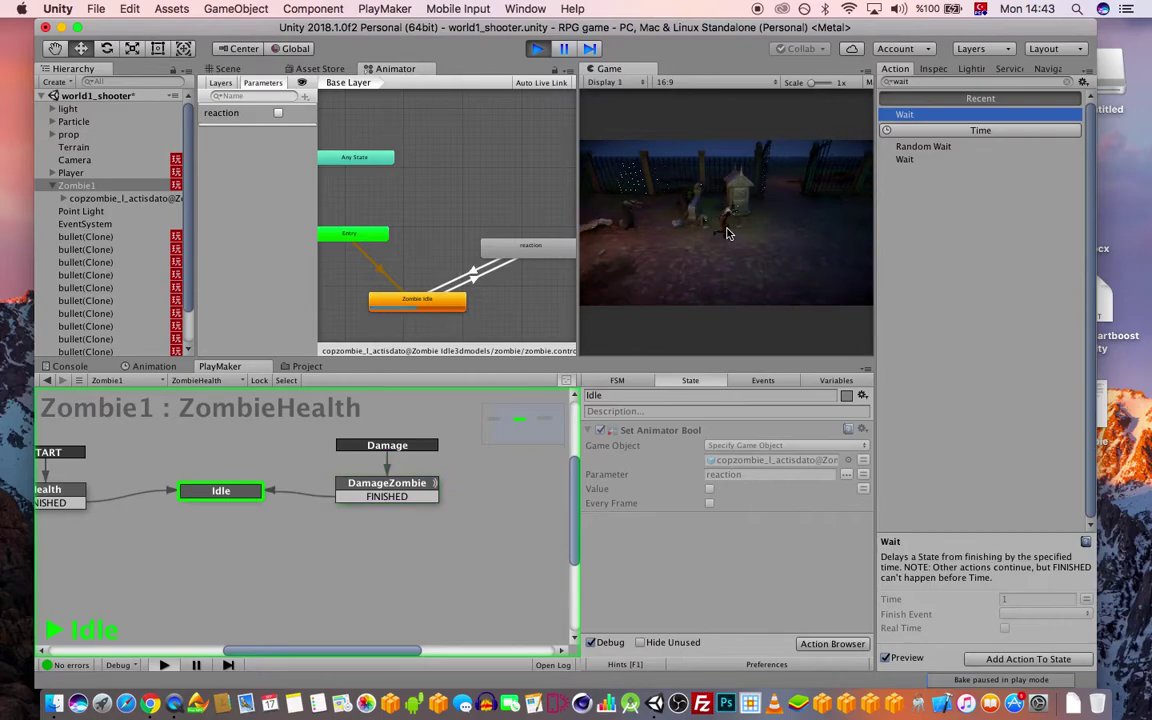
{"action": "left_click", "coordinate": [728, 234]}
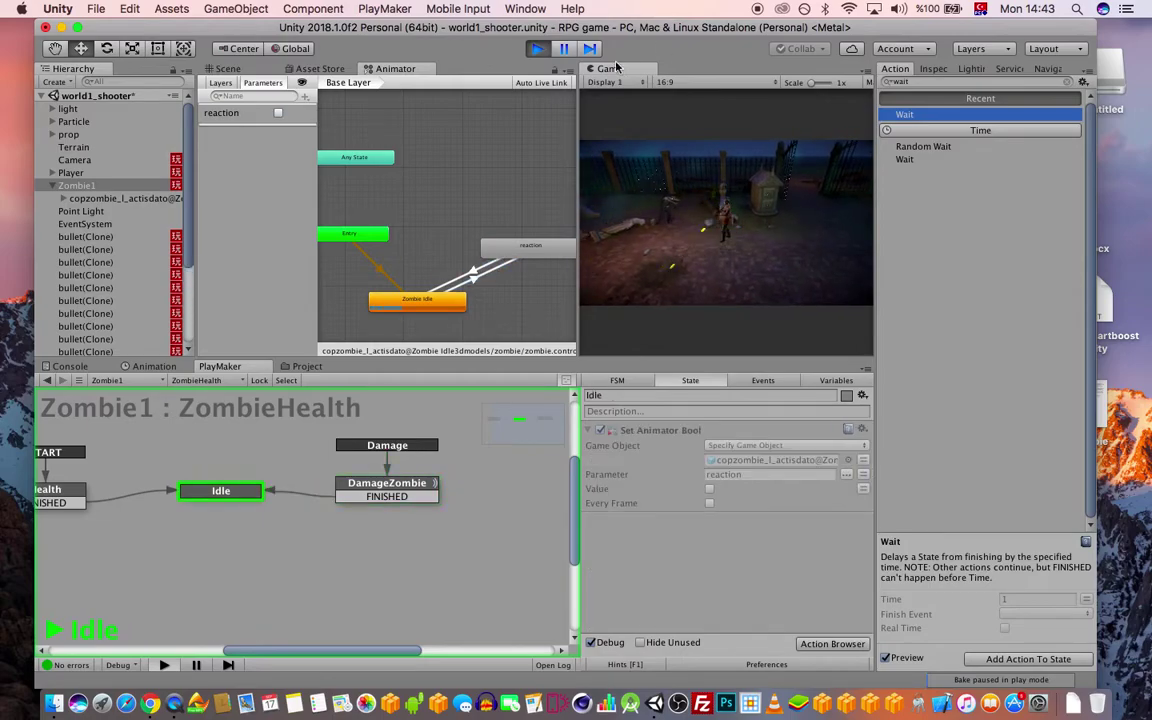
Stop play mode, save the scene, and return to the Scene view around the zombie
{"action": "left_click", "coordinate": [537, 48]}
{"action": "key", "text": "super+s"}
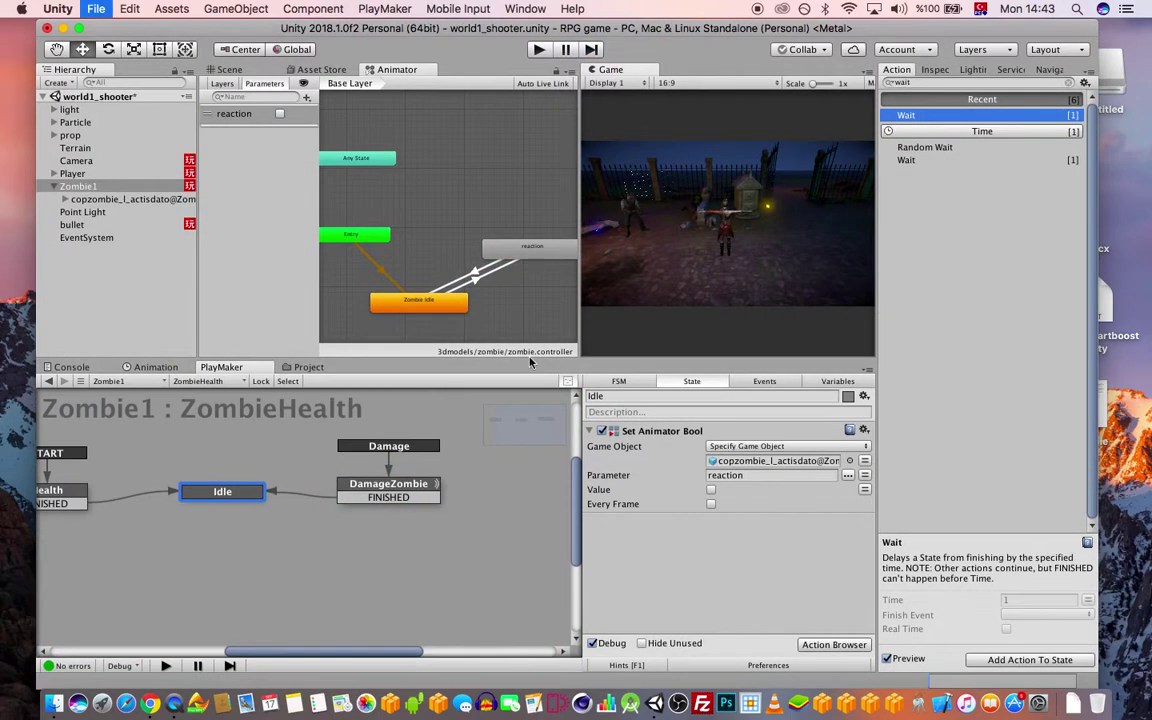
{"action": "left_click", "coordinate": [222, 69]}
{"action": "scroll", "coordinate": [290, 126], "scroll_direction": "down", "scroll_amount": 2}
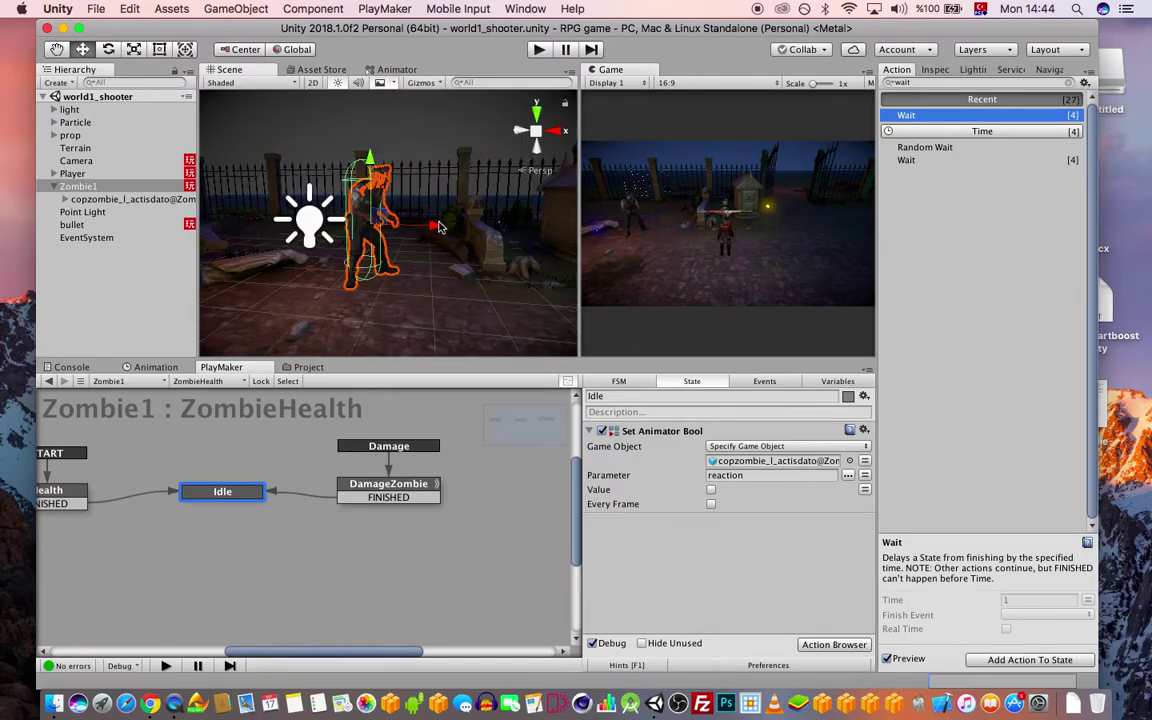
Create Point Light (1) from GameObject > Light > Point Light beside the zombie
{"action": "left_click_drag", "start_coordinate": [375, 255], "coordinate": [337, 272], "text": "alt"}
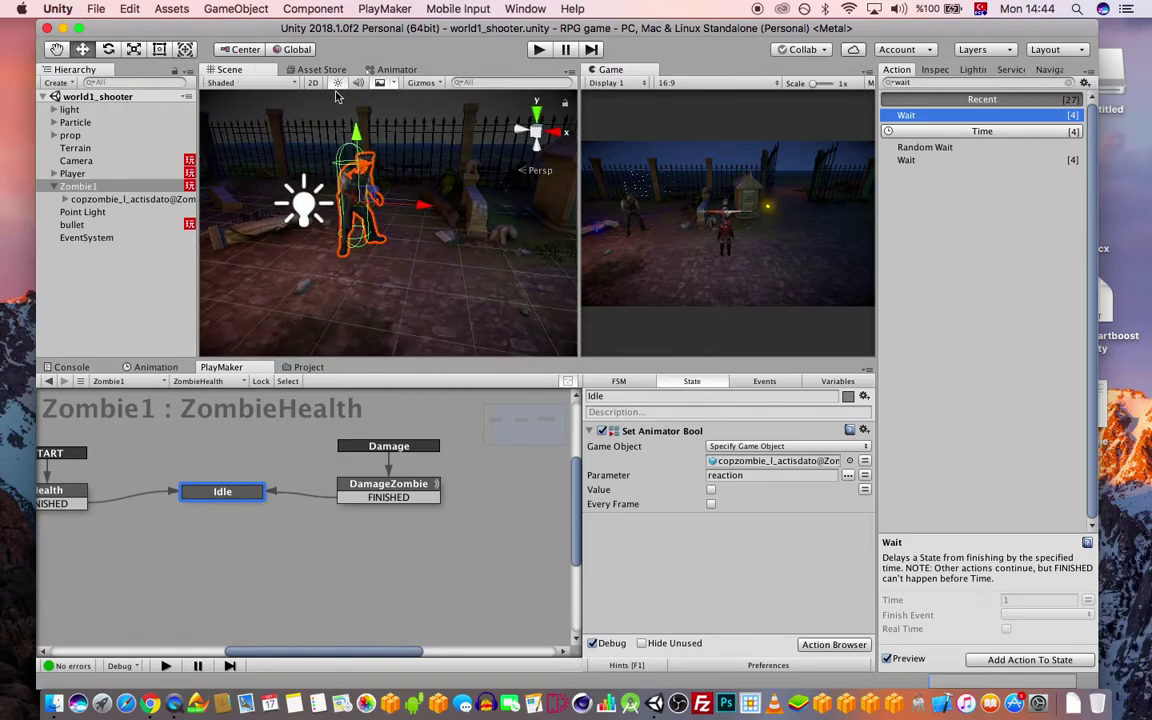
{"action": "left_click", "coordinate": [170, 8]}
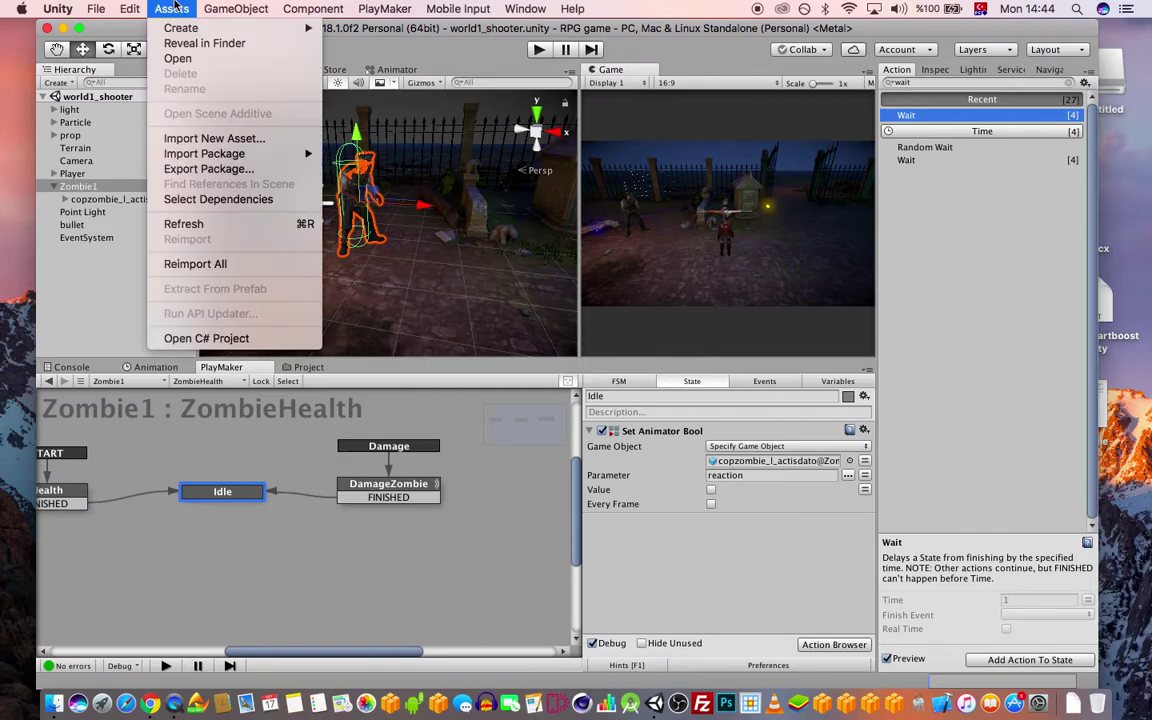
{"action": "mouse_move", "coordinate": [202, 7]}
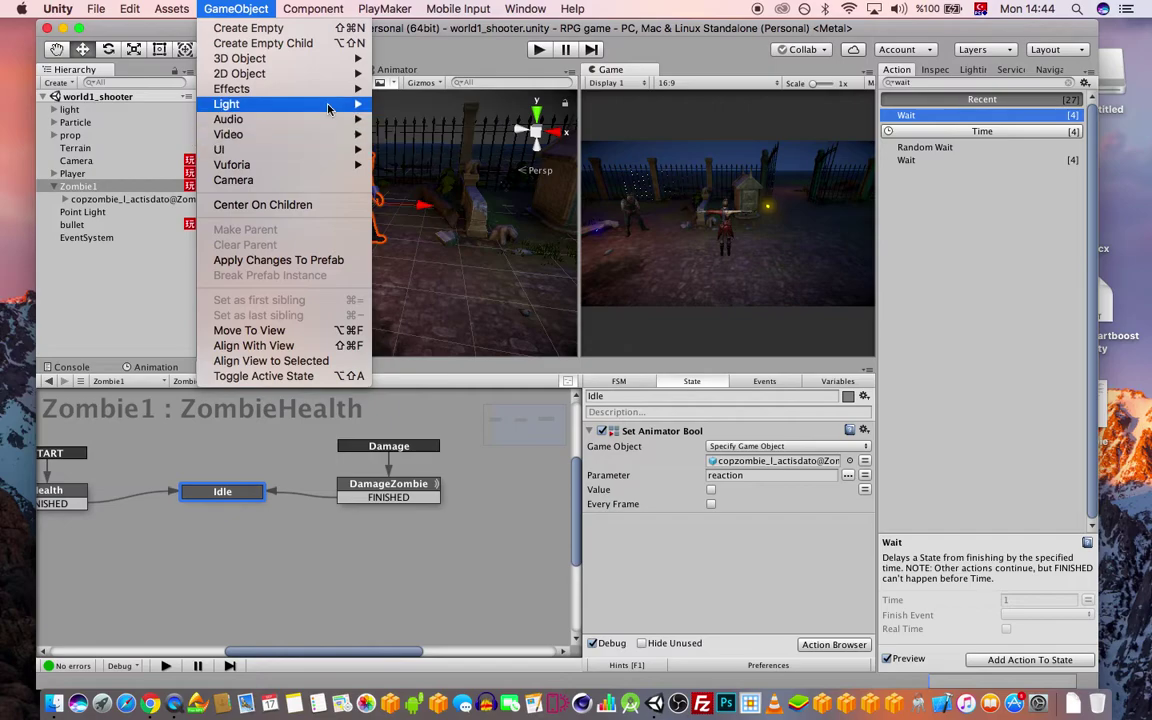
{"action": "mouse_move", "coordinate": [328, 106]}
{"action": "left_click", "coordinate": [408, 119]}
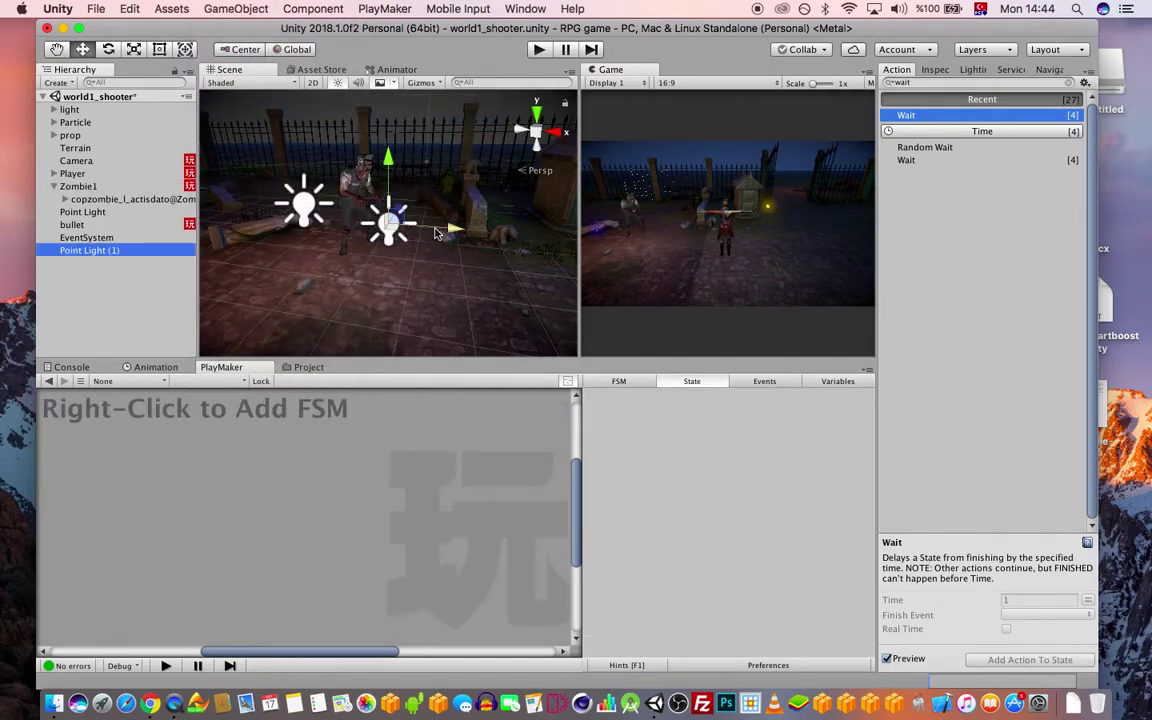
{"action": "left_click_drag", "start_coordinate": [435, 233], "coordinate": [438, 201], "text": "alt"}
Set Point Light (1) to Intensity 6 and Range 5, and save the scene
{"action": "left_click", "coordinate": [935, 69]}
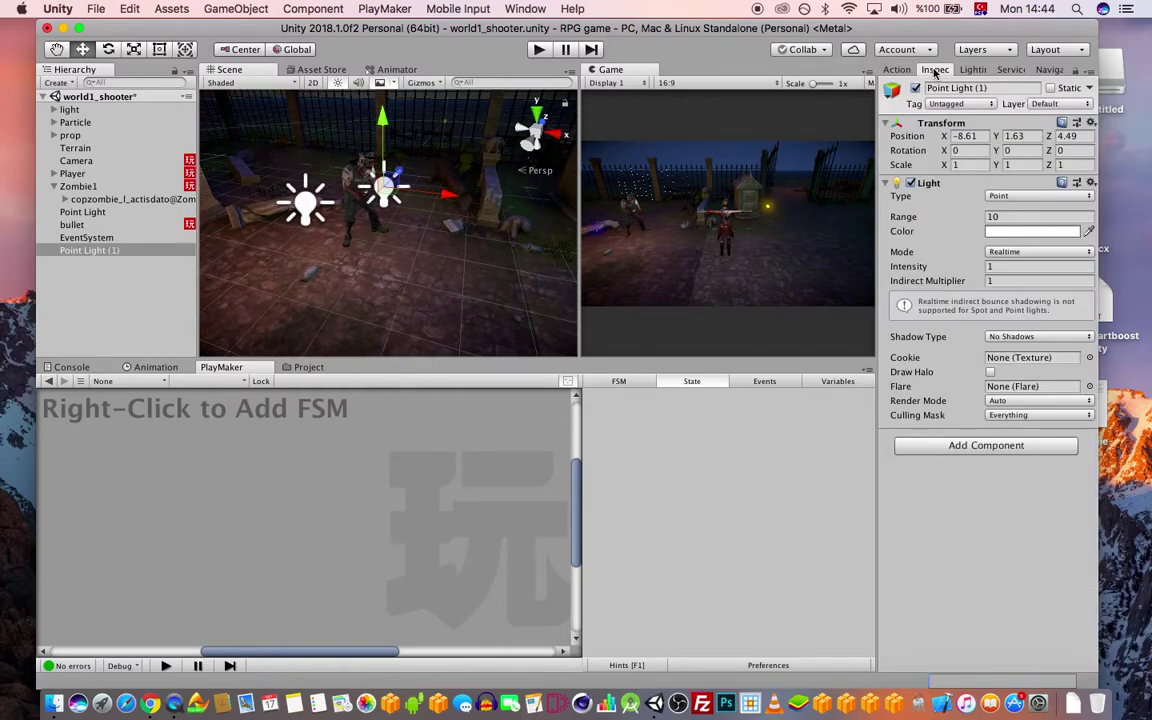
{"action": "left_click", "coordinate": [1000, 266]}
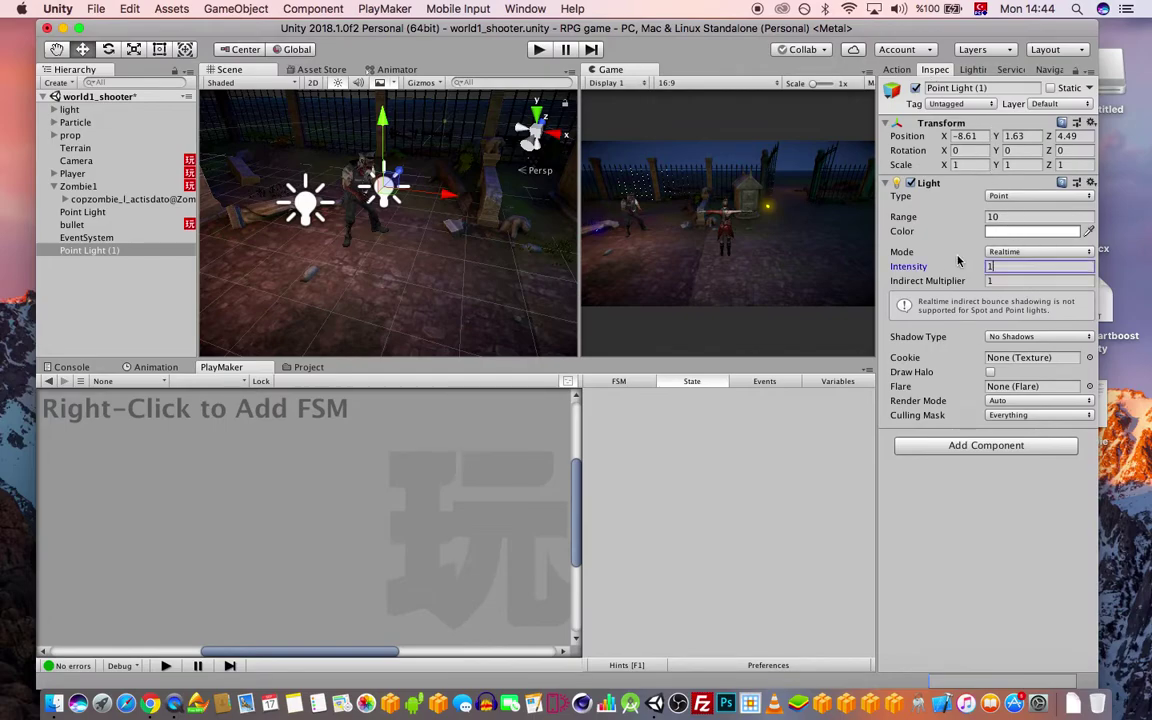
{"action": "type", "text": "6"}
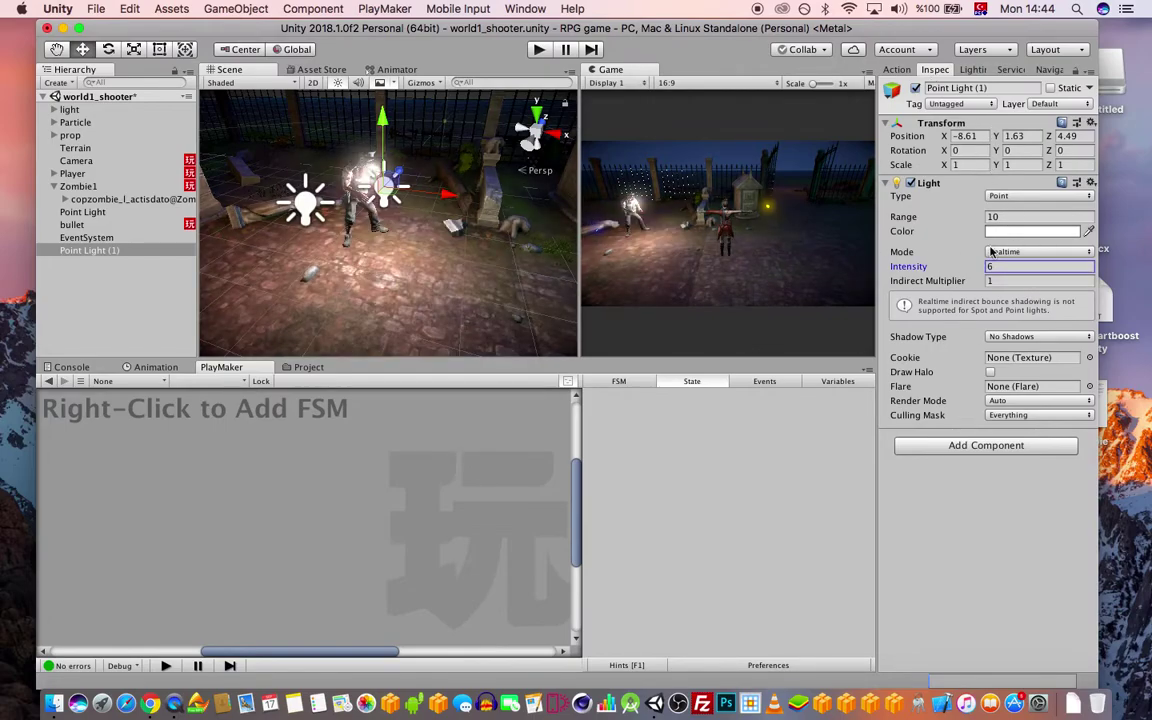
{"action": "left_click", "coordinate": [904, 215]}
{"action": "type", "text": "4"}
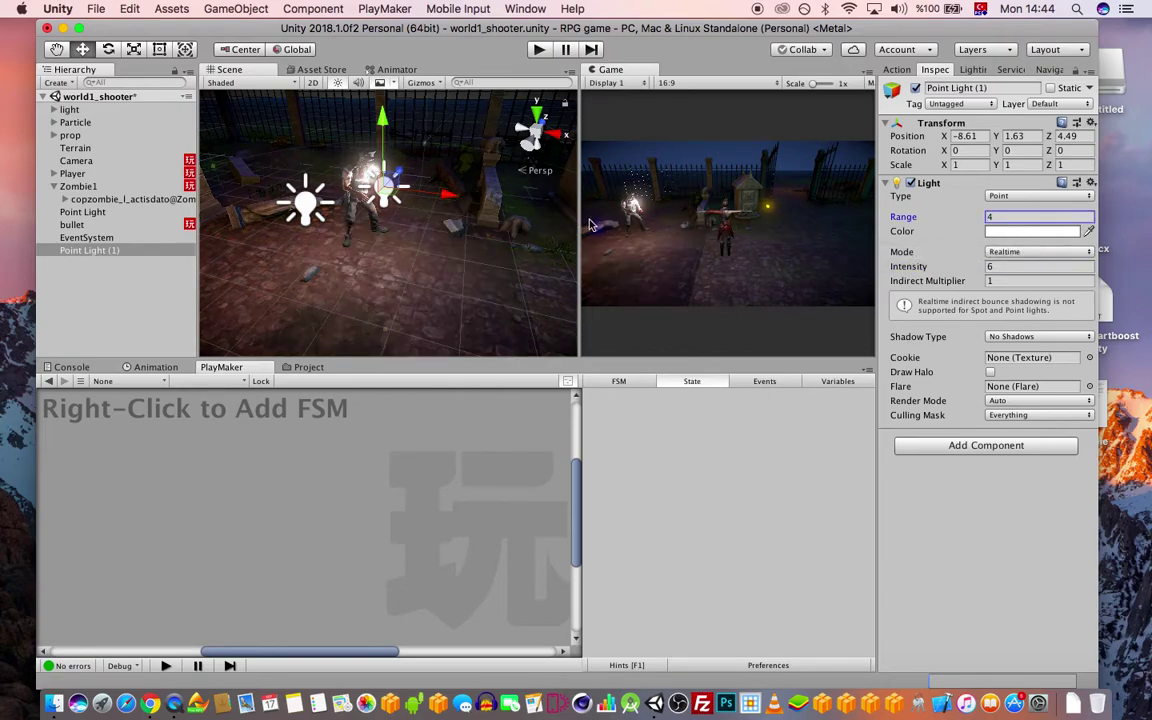
{"action": "key", "text": "Return"}
{"action": "type", "text": "5"}
{"action": "key", "text": "super+s"}
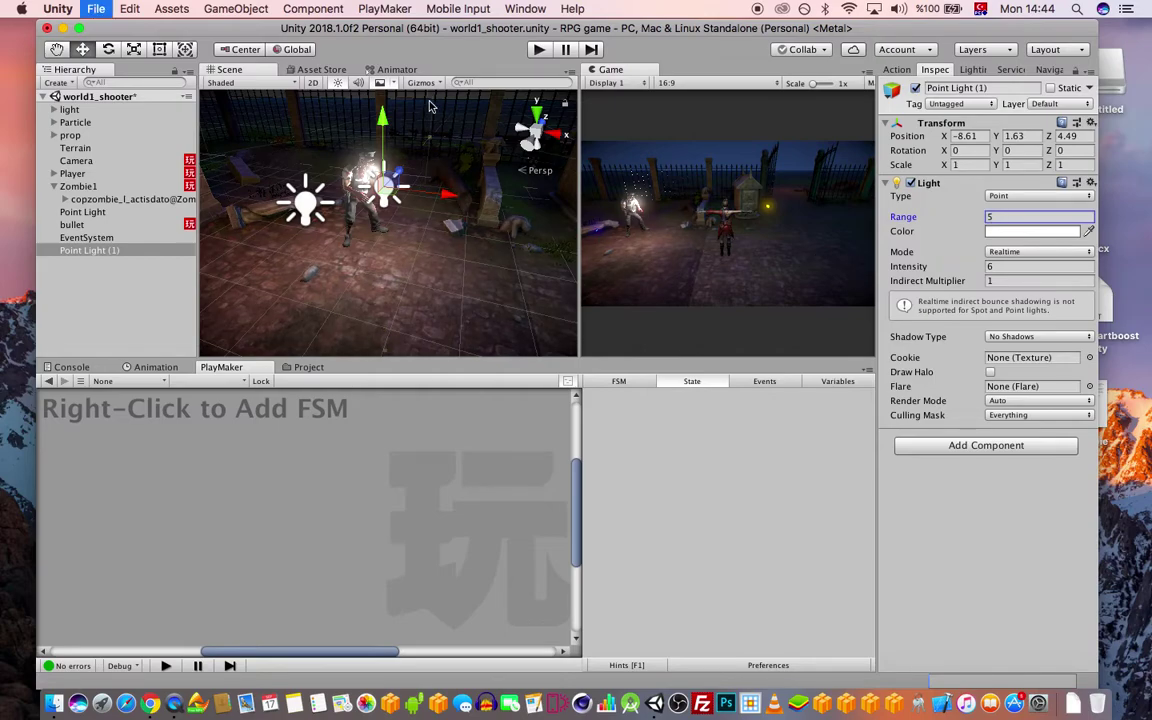
Tint the light pale yellow FFEB92, parent it under Zombie1, and save
{"action": "left_click", "coordinate": [1012, 232]}
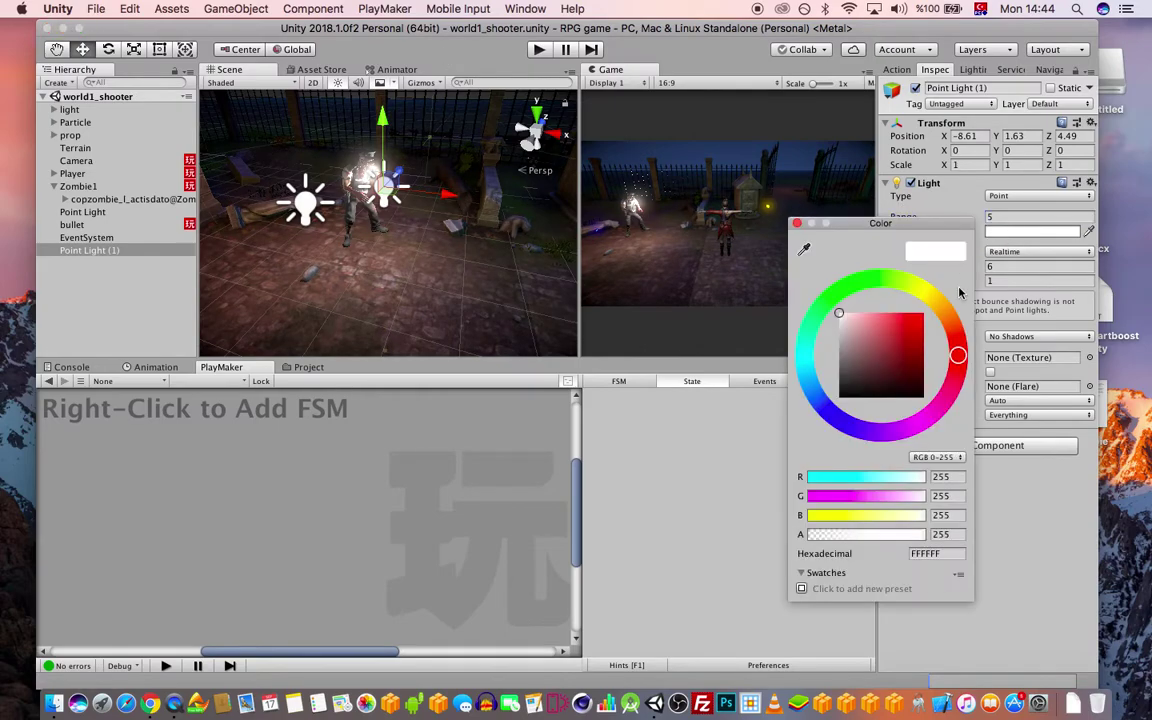
{"action": "mouse_move", "coordinate": [959, 296]}
{"action": "left_mouse_down"}
{"action": "mouse_move", "coordinate": [907, 312]}
{"action": "mouse_move", "coordinate": [860, 312]}
{"action": "mouse_move", "coordinate": [866, 302]}
{"action": "left_mouse_up"}
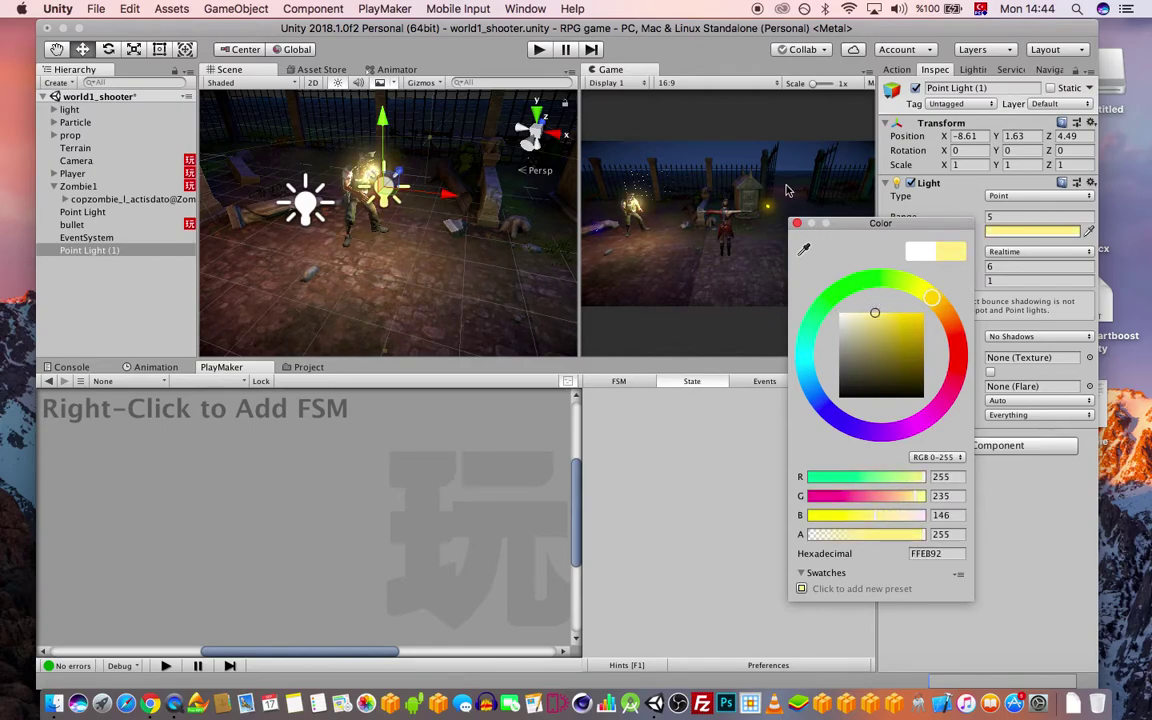
{"action": "left_click", "coordinate": [797, 223]}
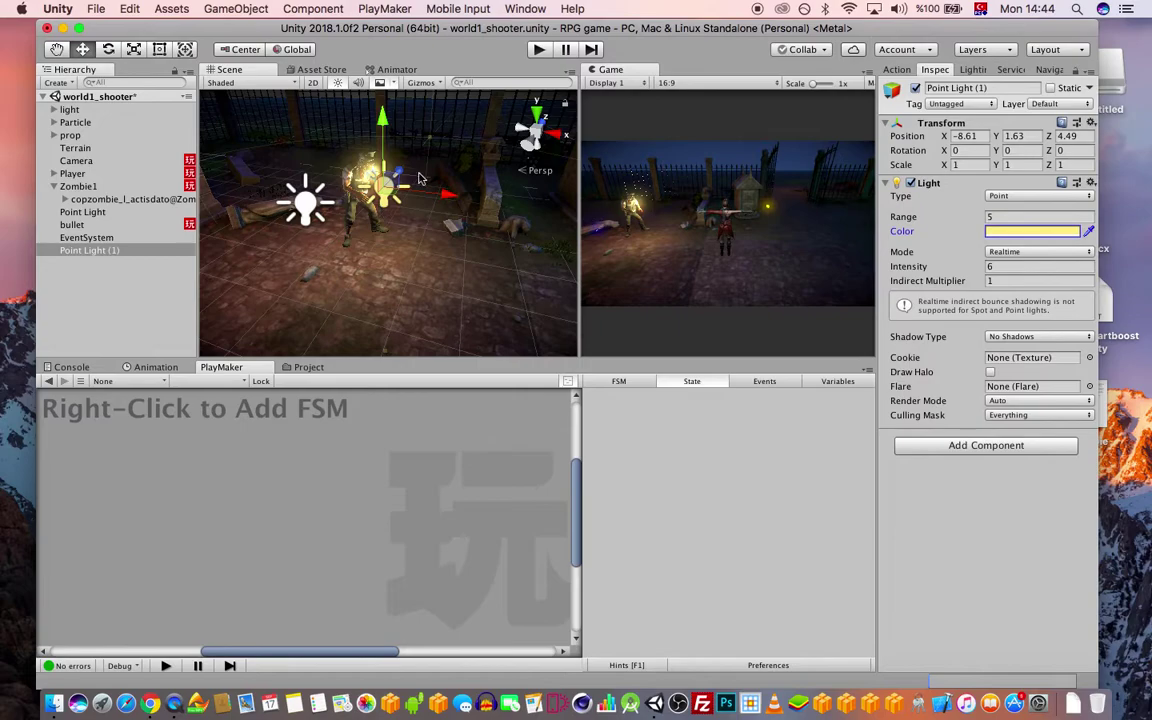
{"action": "left_click_drag", "start_coordinate": [80, 251], "coordinate": [93, 195]}
{"action": "key", "text": "super+s"}
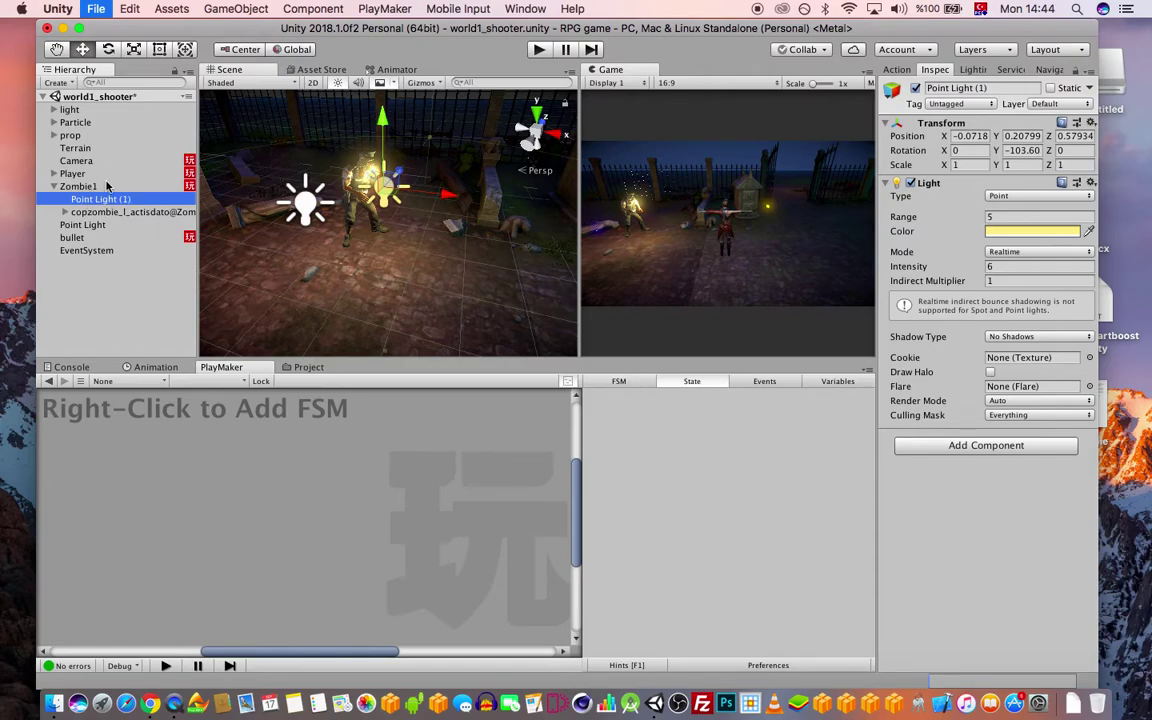
Add an Activate Game Object action to DamageZombie, placed above Wait
{"action": "left_click", "coordinate": [107, 186]}
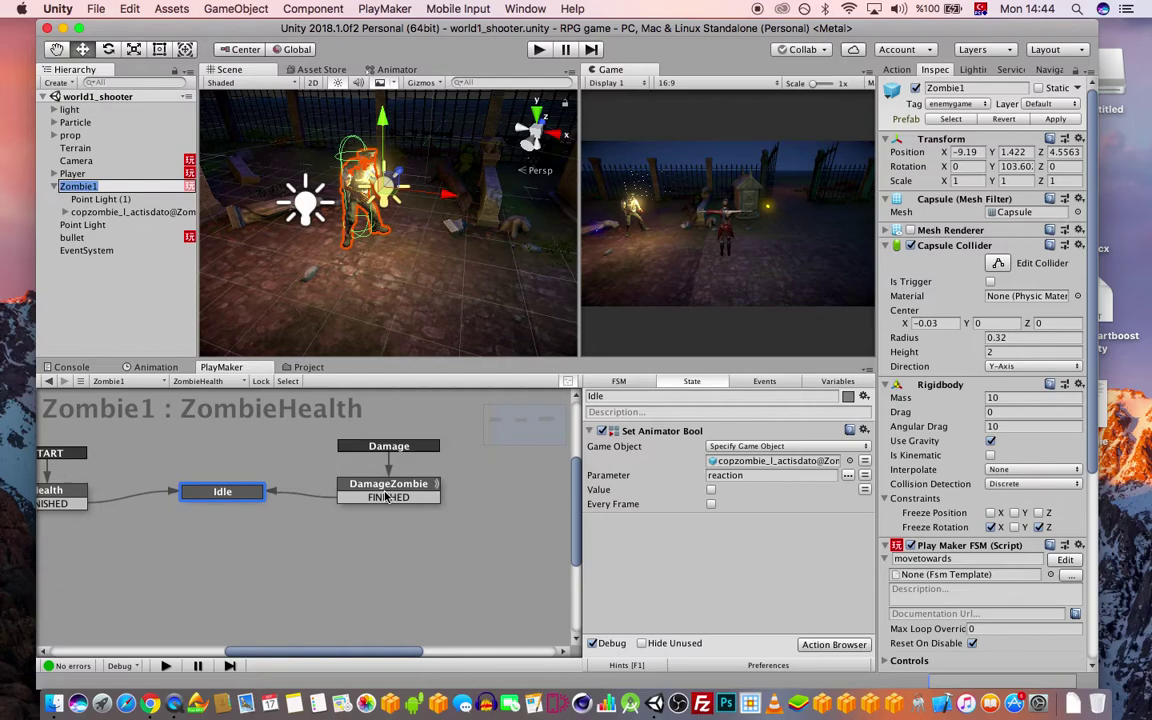
{"action": "left_click", "coordinate": [386, 490]}
{"action": "left_click", "coordinate": [897, 70]}
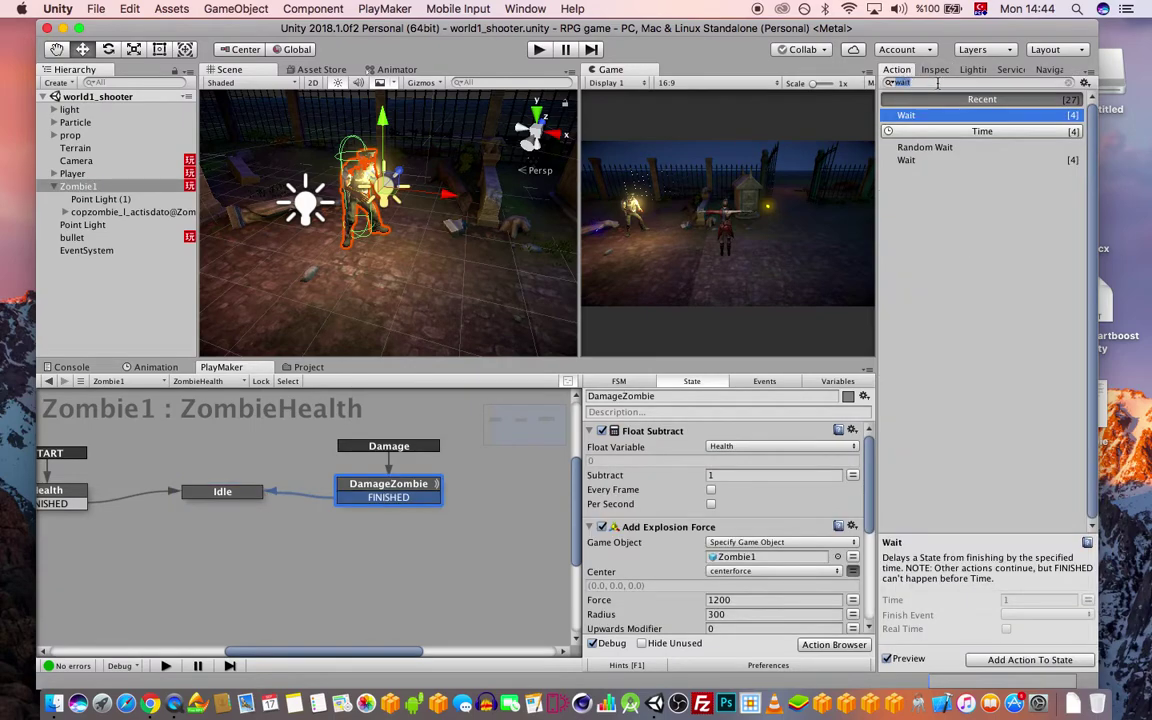
{"action": "type", "text": "activate"}
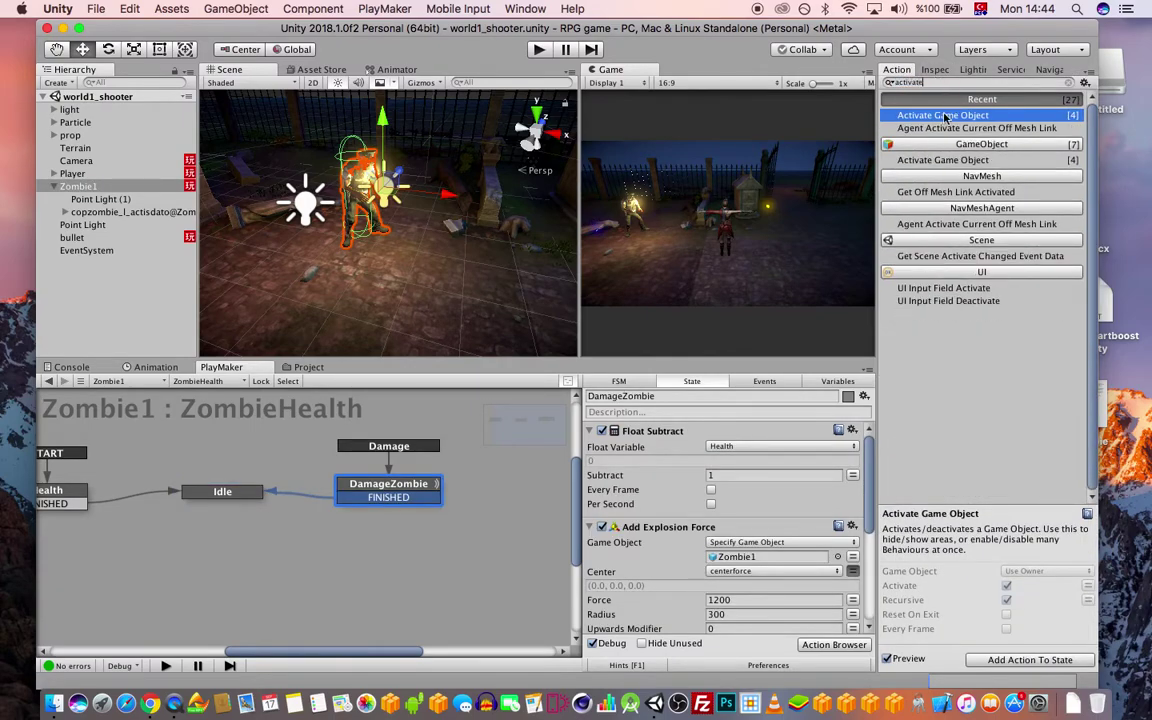
{"action": "double_click", "coordinate": [943, 115]}
{"action": "left_click_drag", "start_coordinate": [650, 529], "coordinate": [667, 460]}
Target Point Light (1) with the action and paste a copy into the Idle state
{"action": "left_click", "coordinate": [755, 544]}
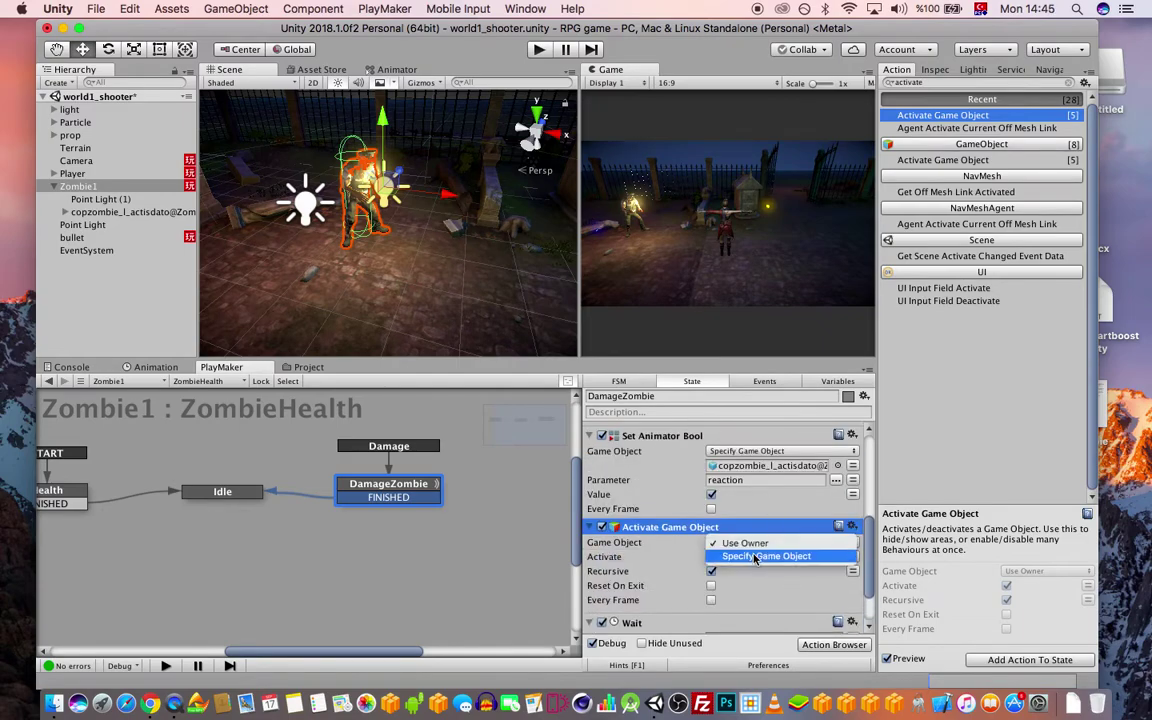
{"action": "left_click", "coordinate": [780, 557]}
{"action": "left_click_drag", "start_coordinate": [100, 200], "coordinate": [760, 557]}
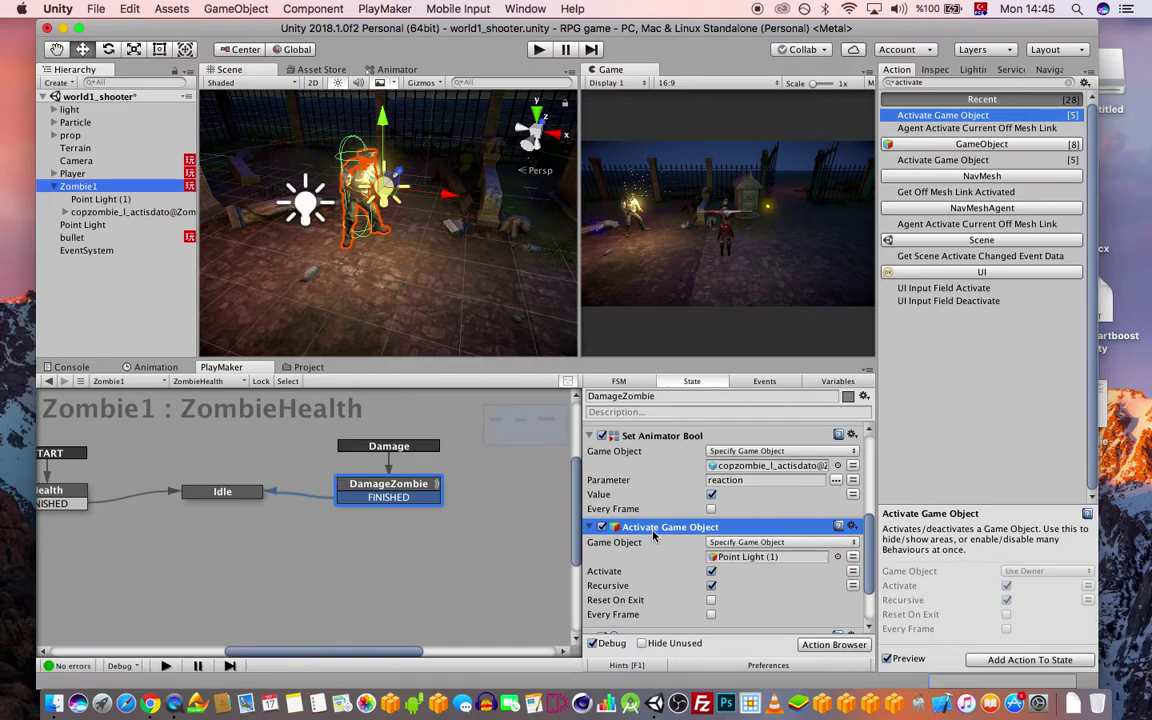
{"action": "left_click", "coordinate": [250, 498]}
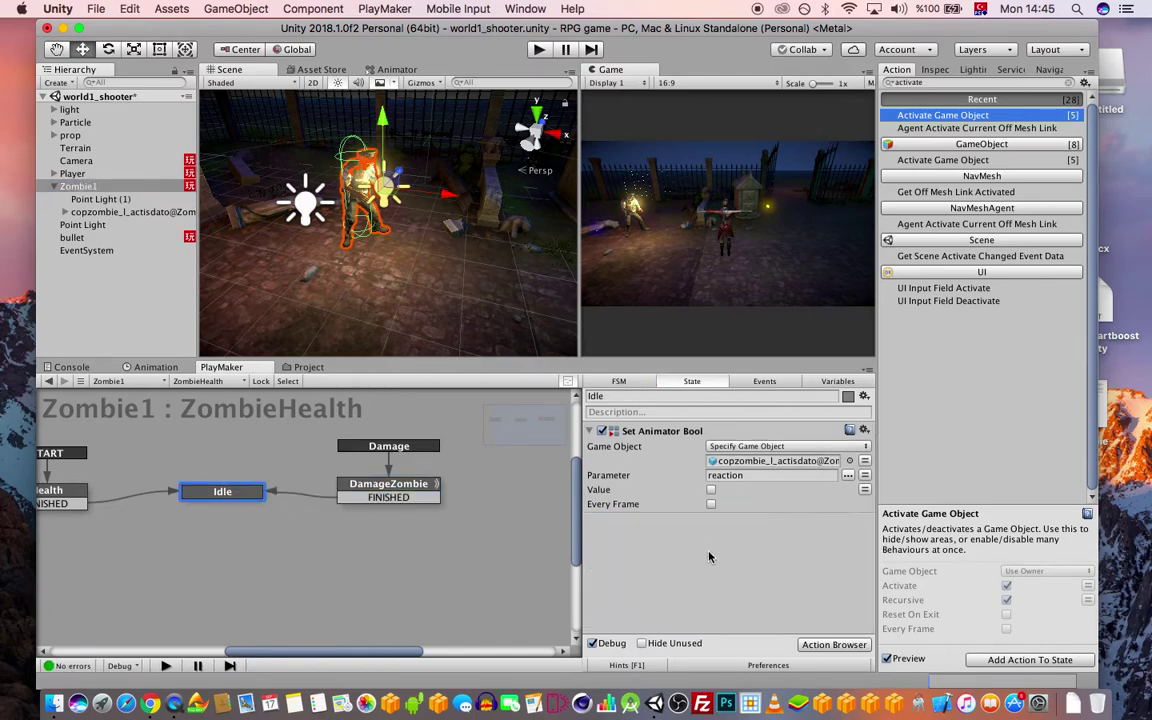
{"action": "key", "text": "super+v"}
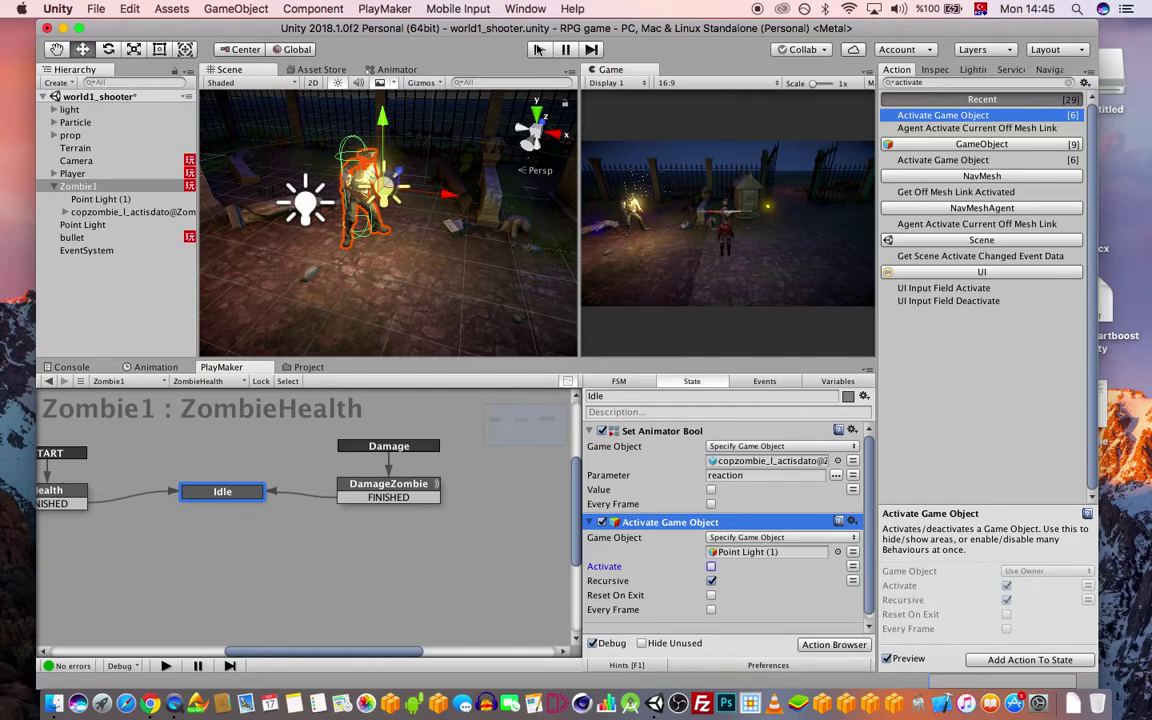
Run the game to watch Point Light (1) flash on hits, then pause and stop
{"action": "left_click", "coordinate": [539, 50]}
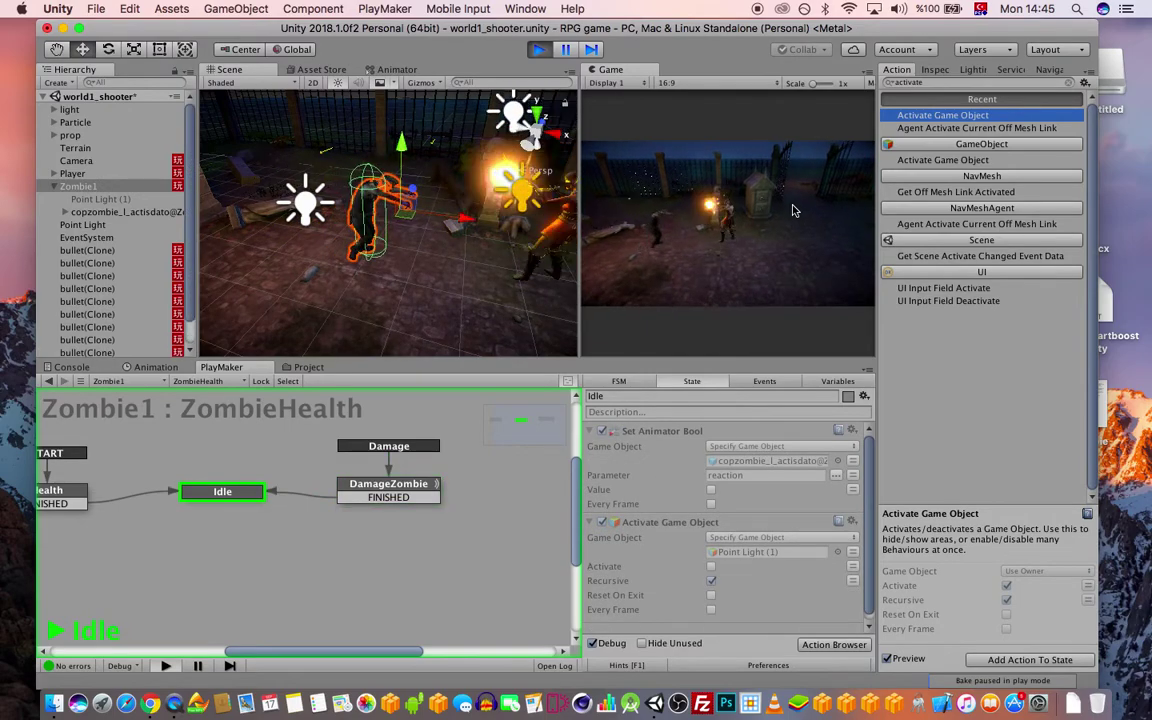
{"action": "left_click", "coordinate": [565, 49]}
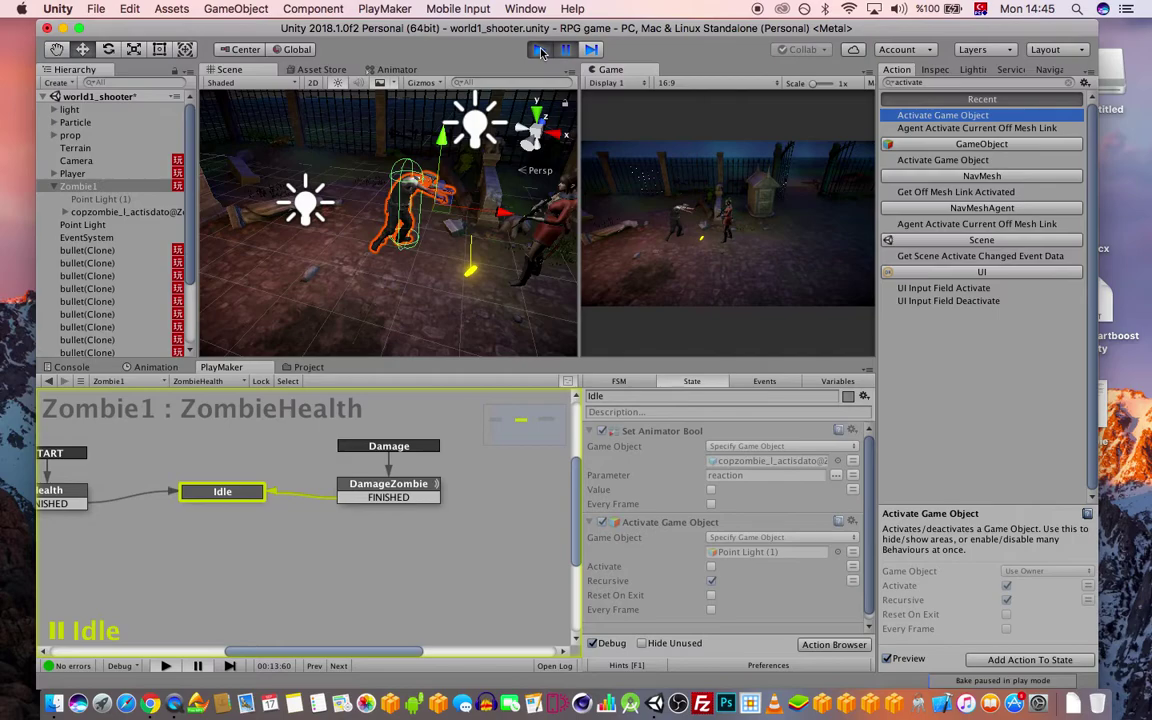
{"action": "left_click", "coordinate": [539, 50]}
Select Point Light (1) and toggle it off and on to compare its effect
{"action": "left_click", "coordinate": [100, 200]}
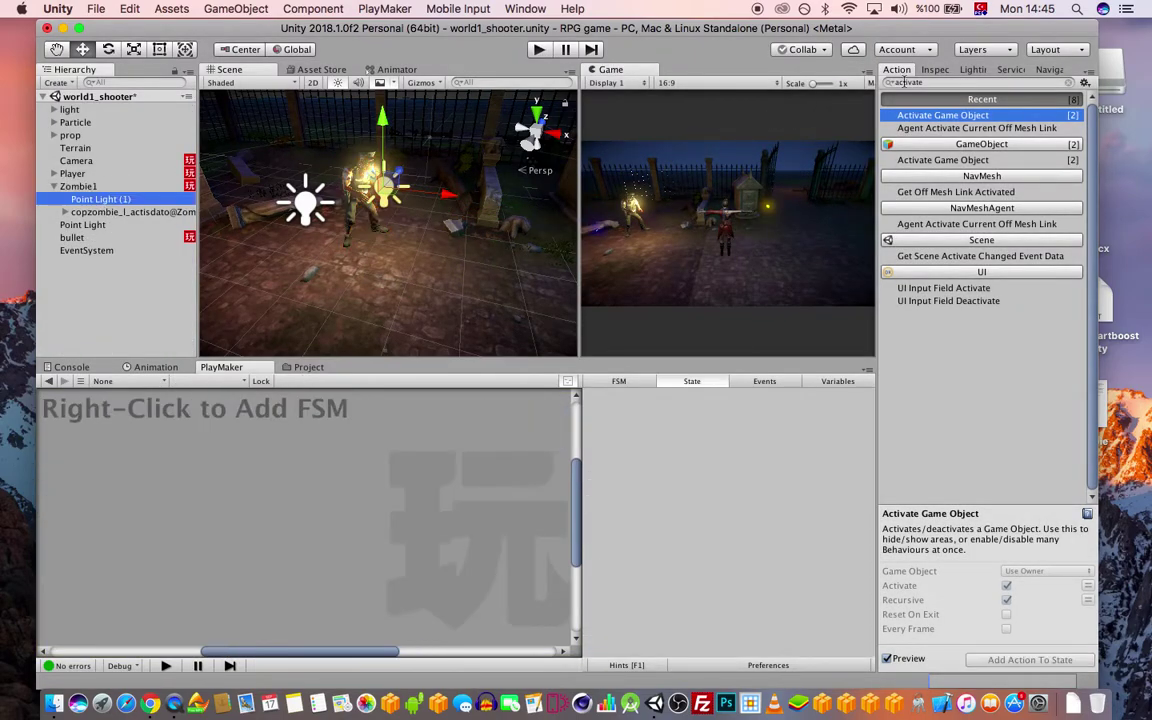
{"action": "left_click", "coordinate": [933, 70]}
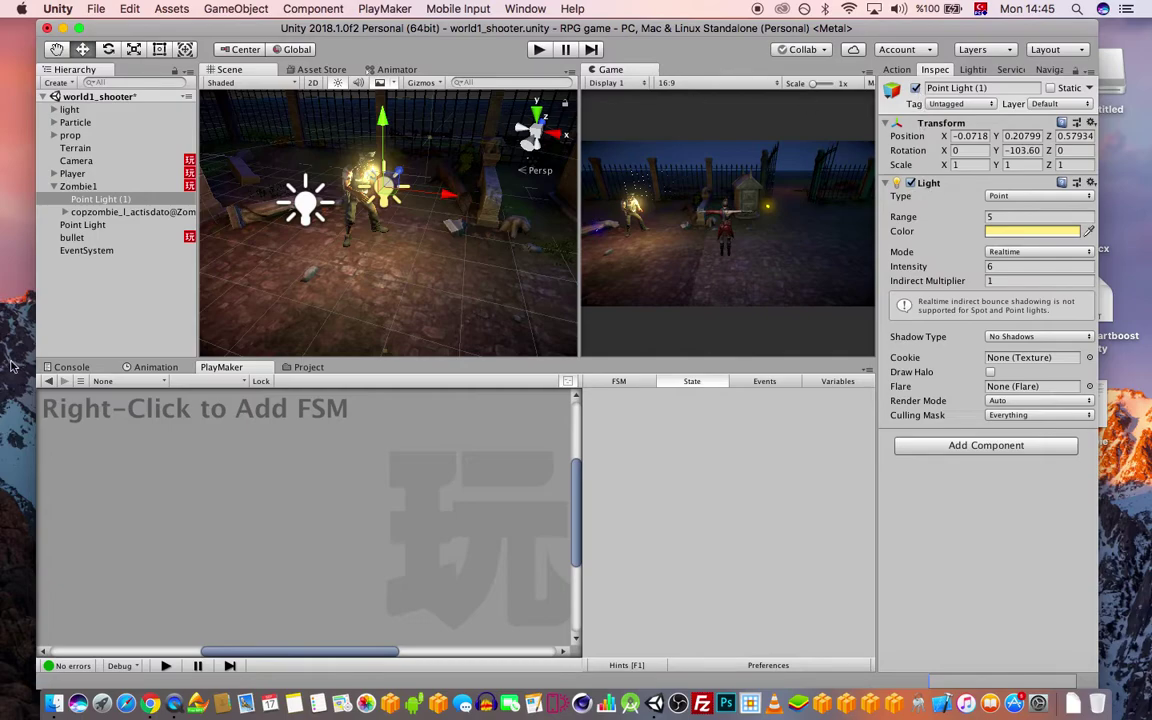
{"action": "left_click", "coordinate": [915, 88]}
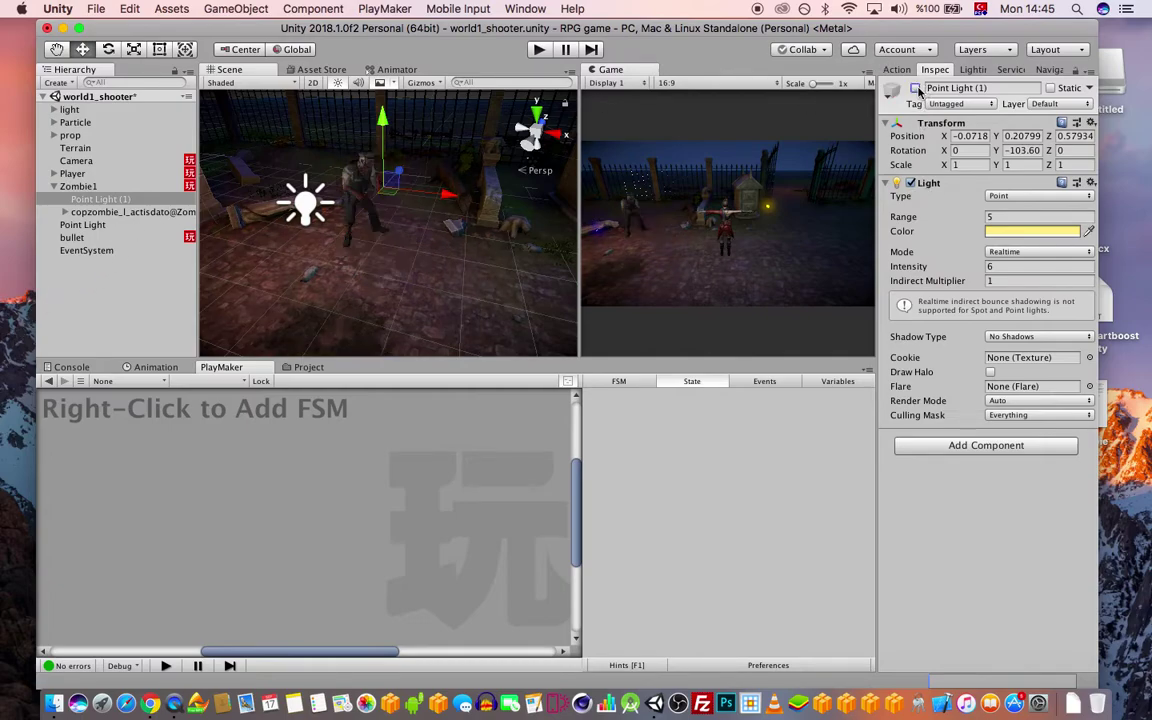
{"action": "left_click", "coordinate": [915, 88]}
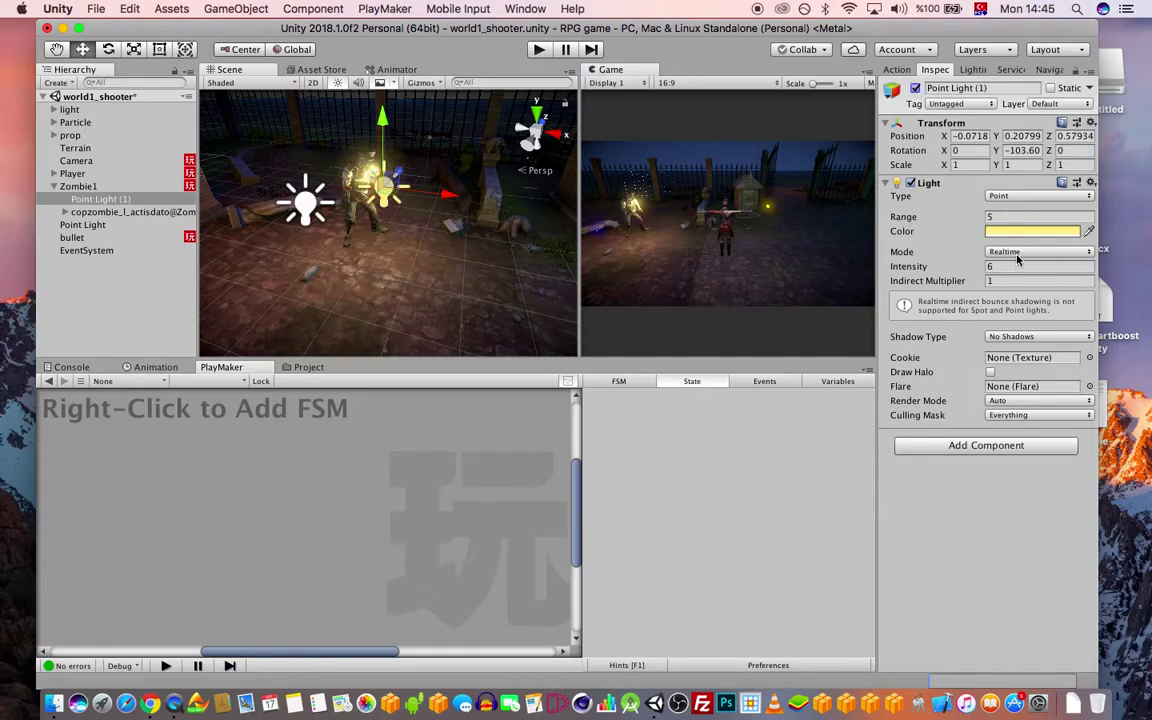
Set Intensity 10 and Range 6, and make the light start switched off
{"action": "left_click", "coordinate": [1016, 263]}
{"action": "type", "text": "10"}
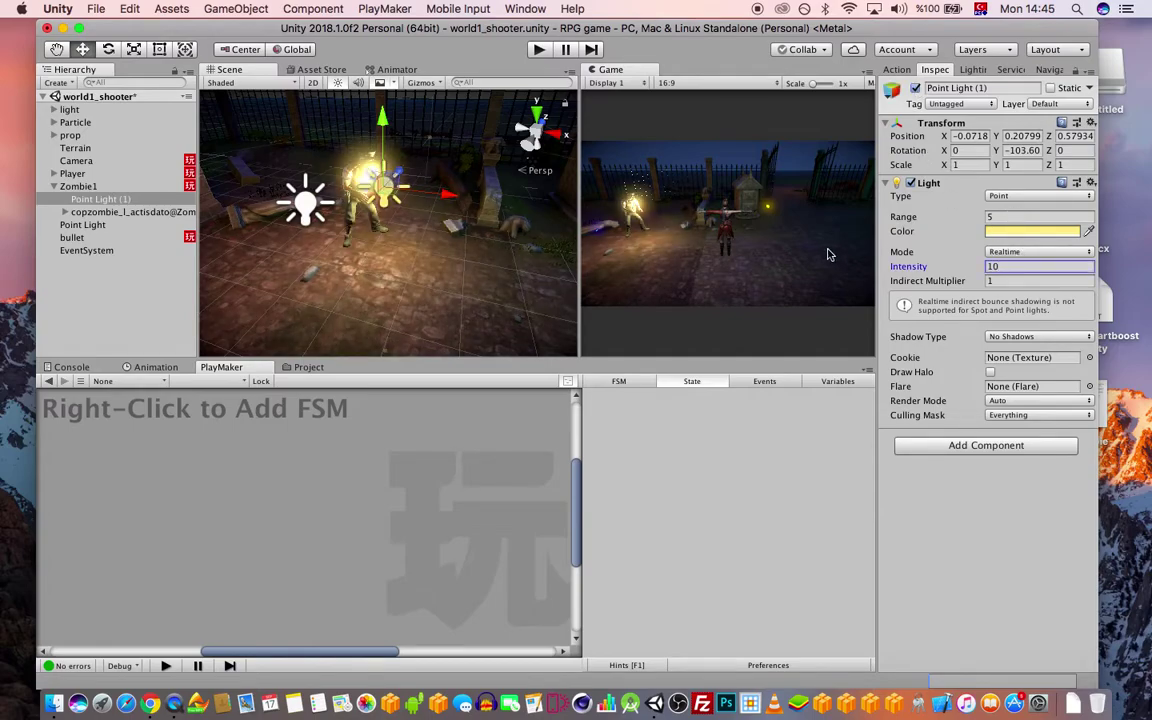
{"action": "left_click", "coordinate": [1063, 216]}
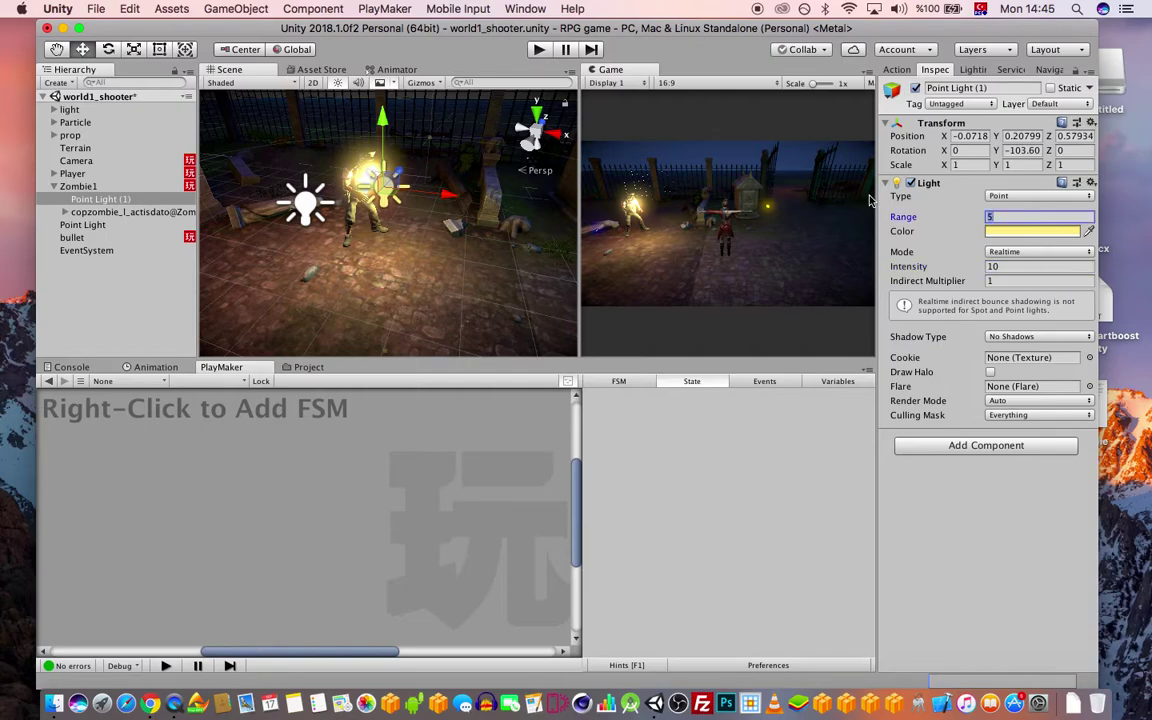
{"action": "type", "text": "7"}
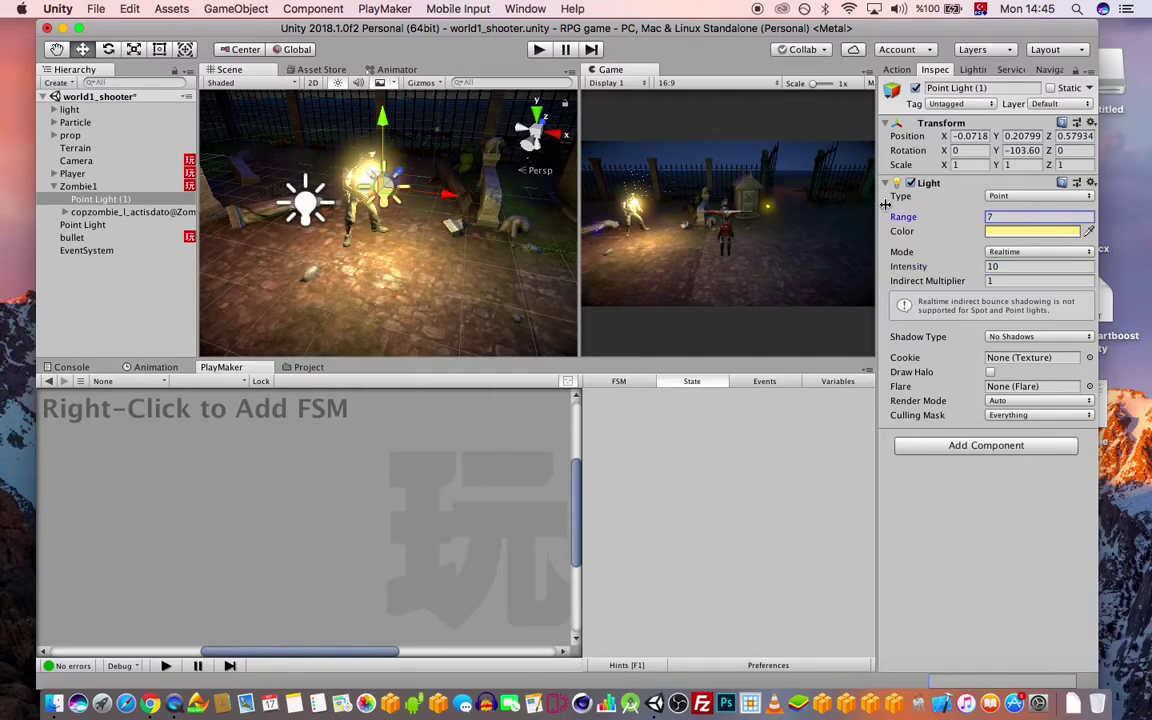
{"action": "key", "text": "BackSpace"}
{"action": "type", "text": "6"}
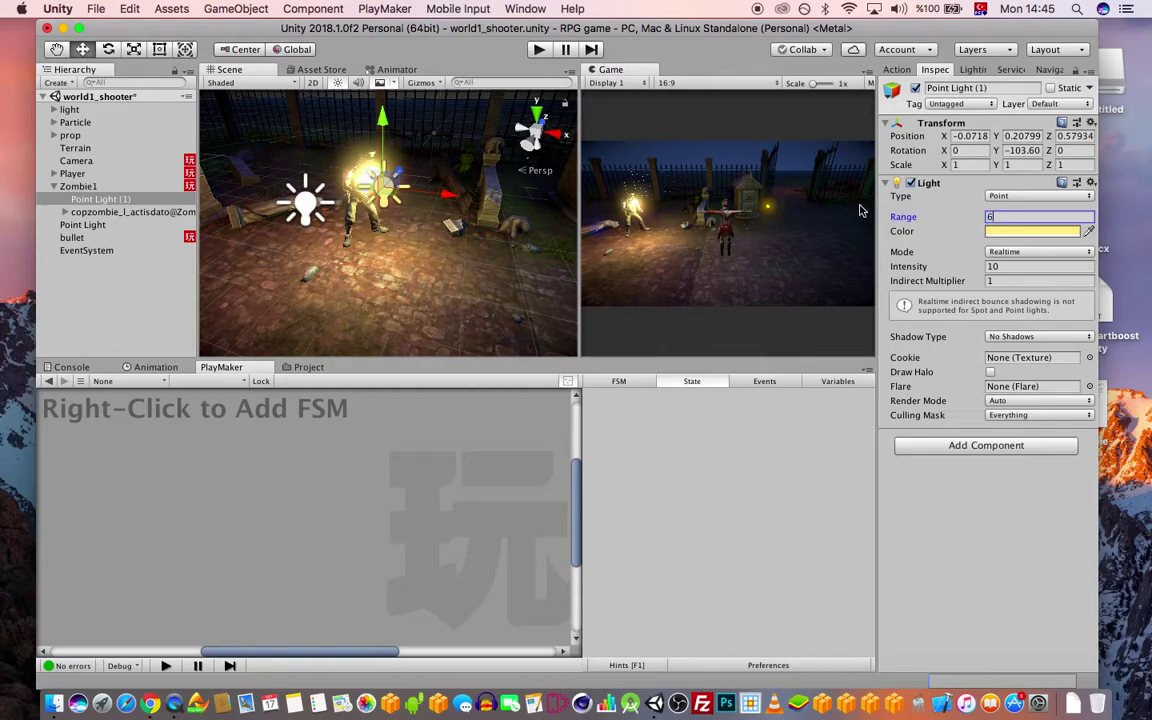
{"action": "left_click", "coordinate": [915, 88]}
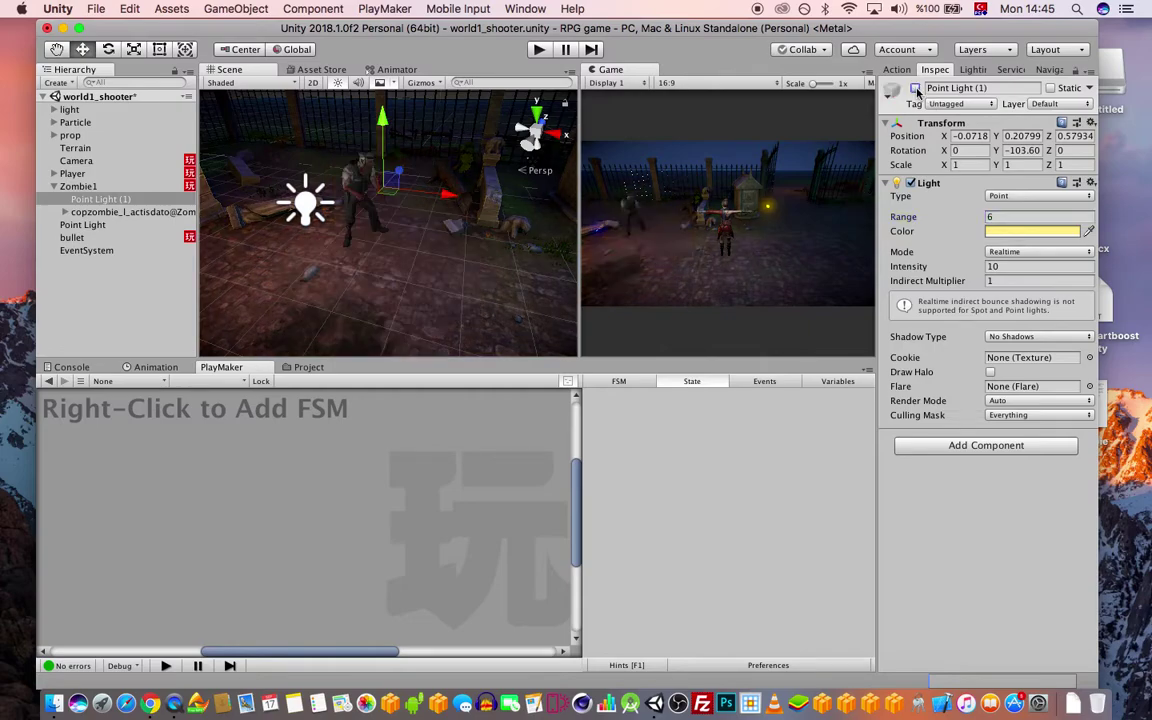
{"action": "left_click", "coordinate": [537, 49]}
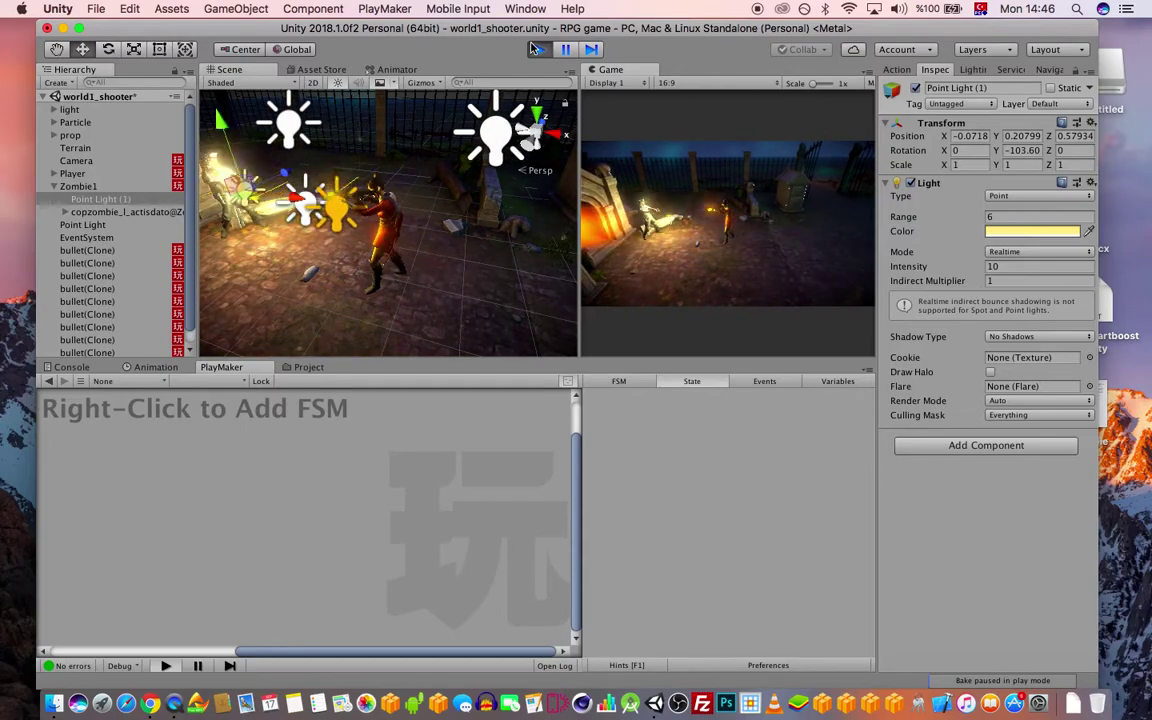
{"action": "left_click", "coordinate": [541, 49]}
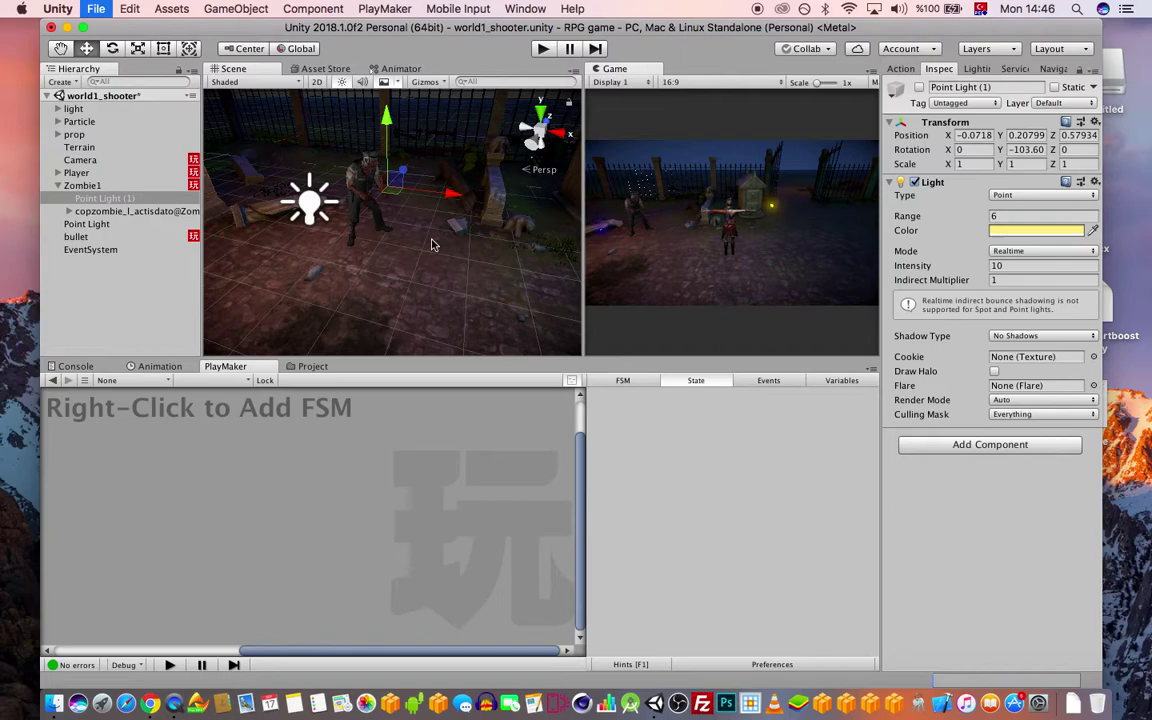
Orbit the Scene view toward the fence and reposition the editor window
{"action": "left_click_drag", "start_coordinate": [431, 237], "coordinate": [399, 258], "text": "alt"}
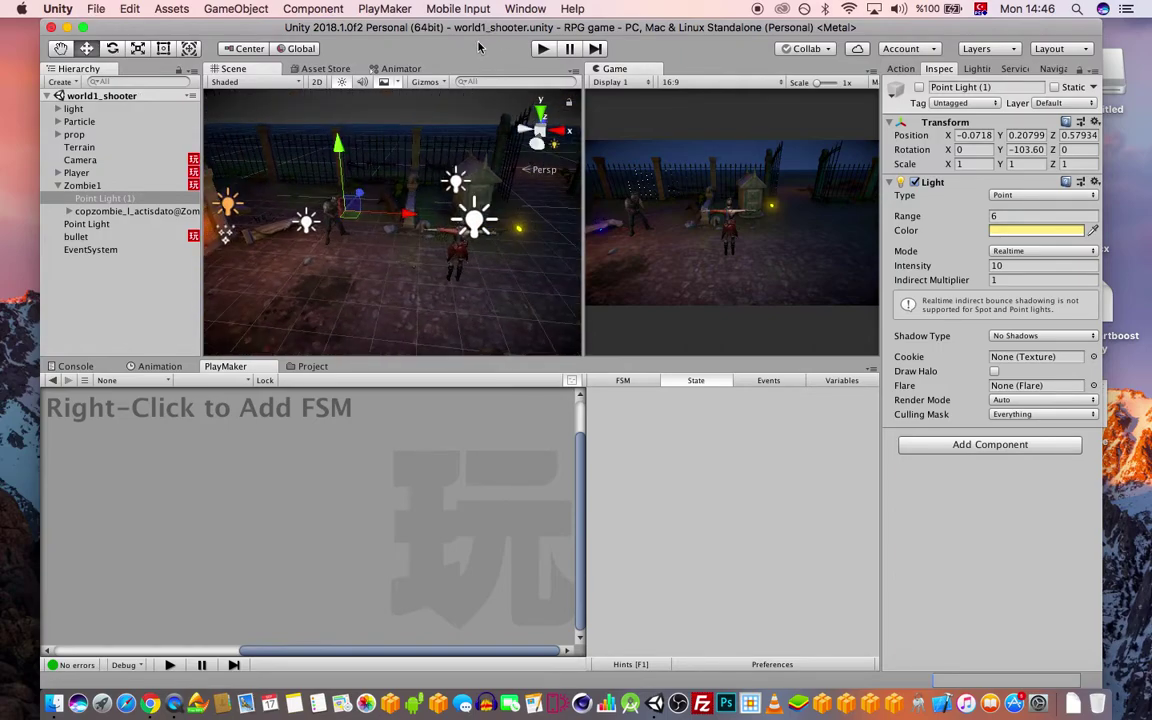
{"action": "left_click_drag", "start_coordinate": [690, 37], "coordinate": [697, 40]}
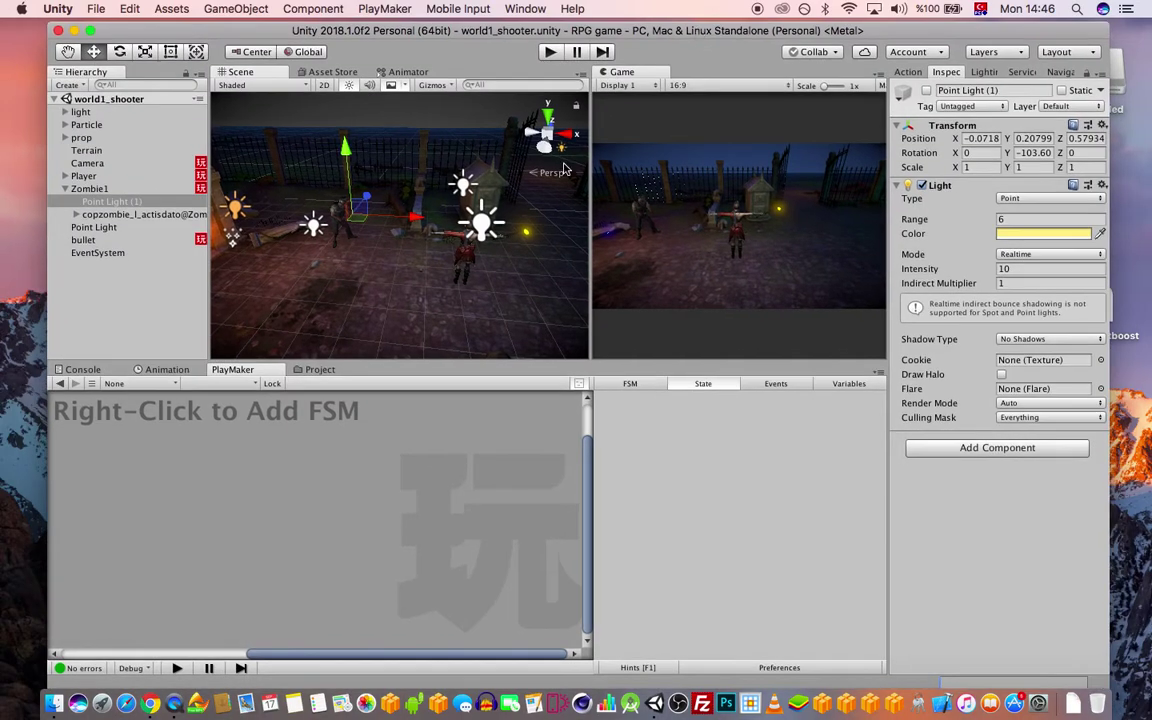